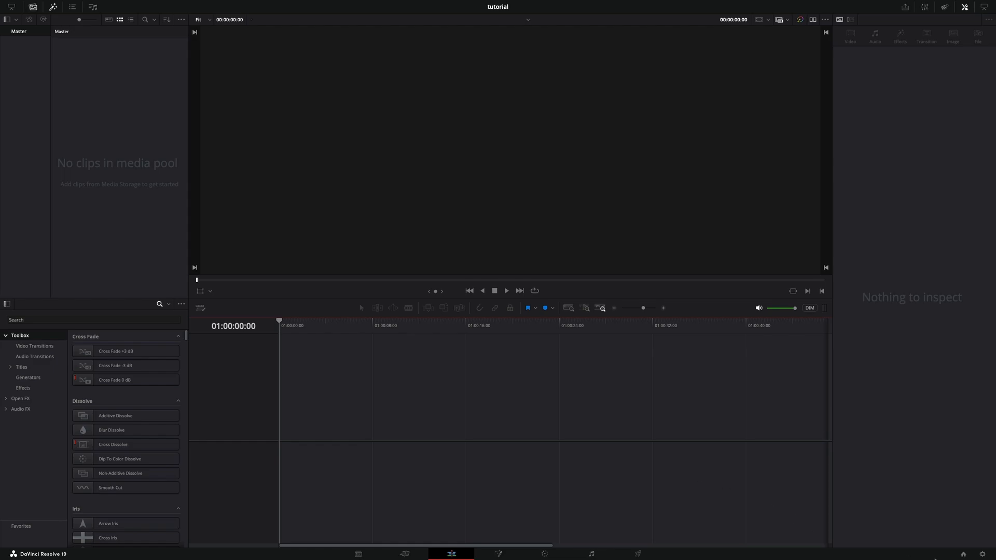
- Review the timeline resolution and timeline frame rate options in the project settings, then close them
left_click(981, 554)
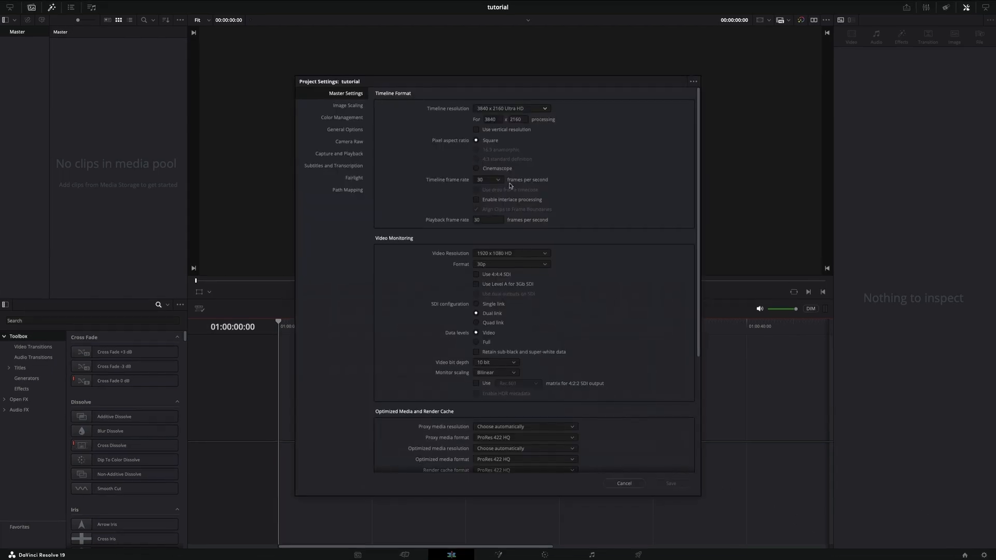
left_click(524, 107)
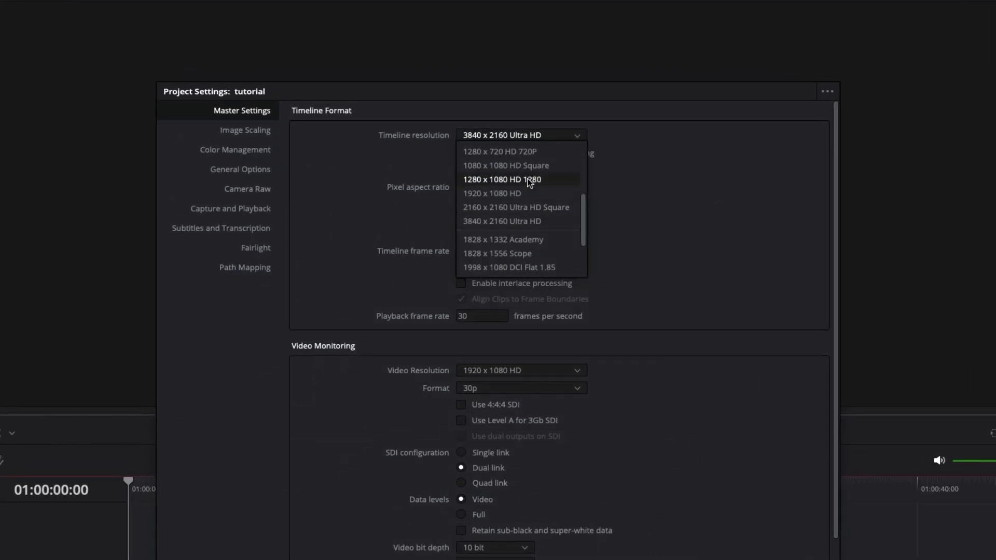
left_click(617, 192)
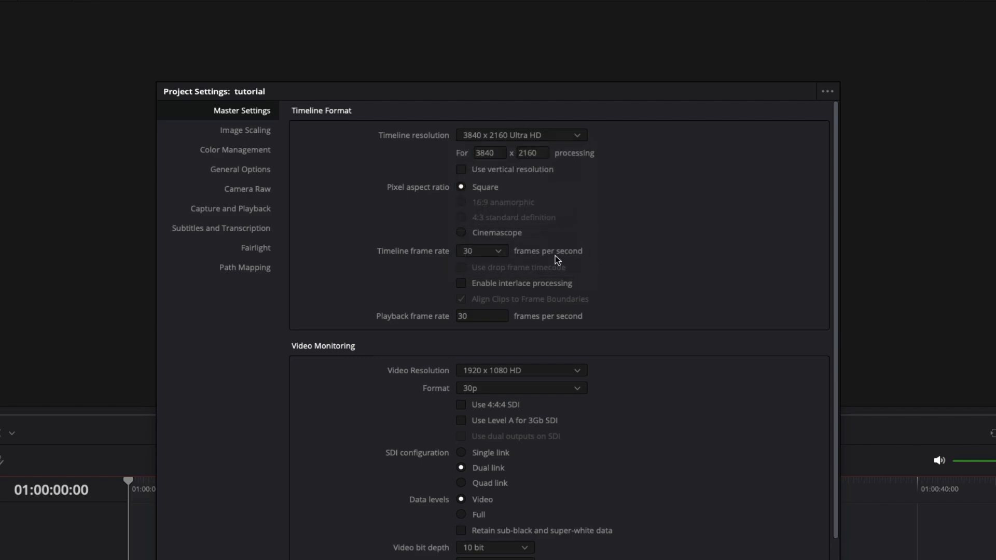
left_click(499, 252)
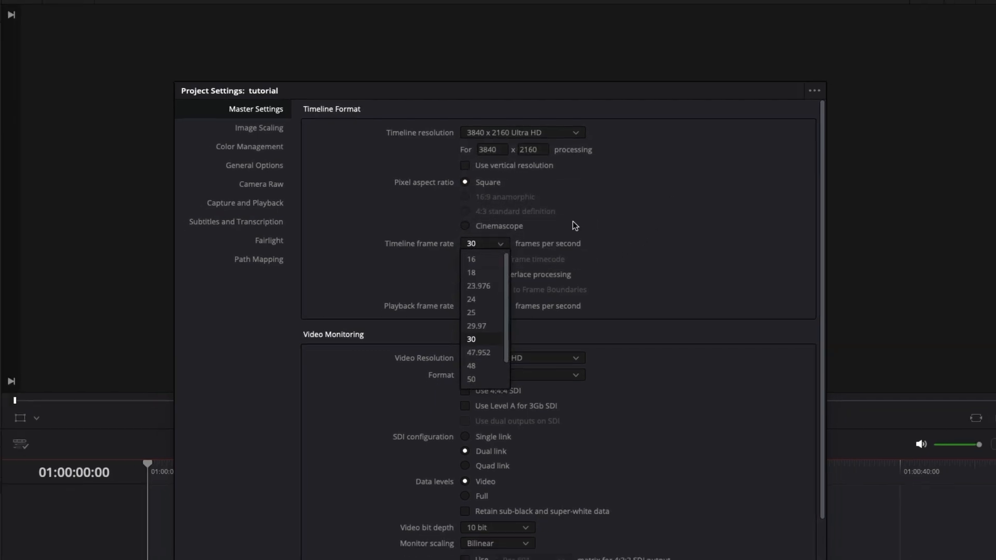
left_click(577, 233)
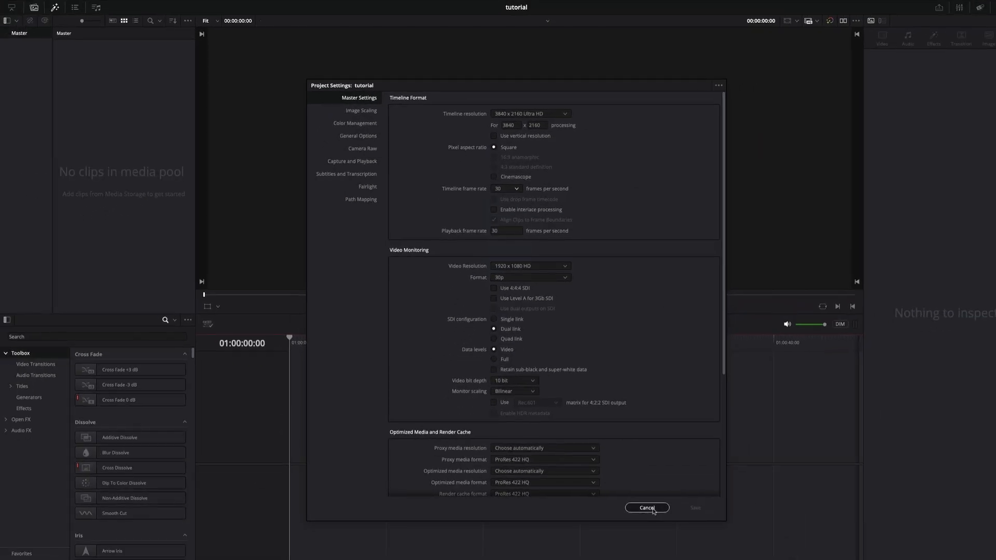
left_click(648, 508)
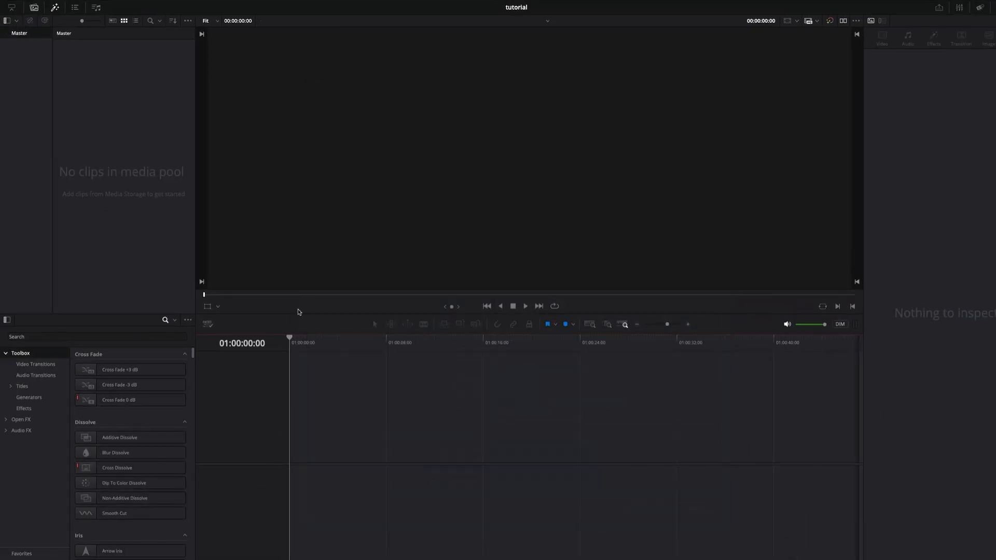
- Create a new empty timeline named Timeline 1 using the project settings
right_click(90, 99)
mouse_move(189, 104)
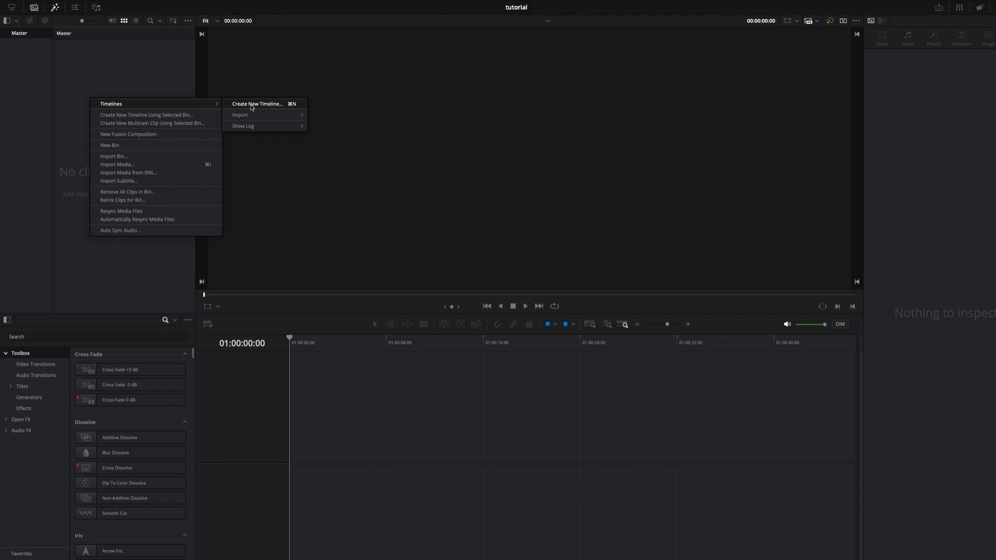
left_click(252, 105)
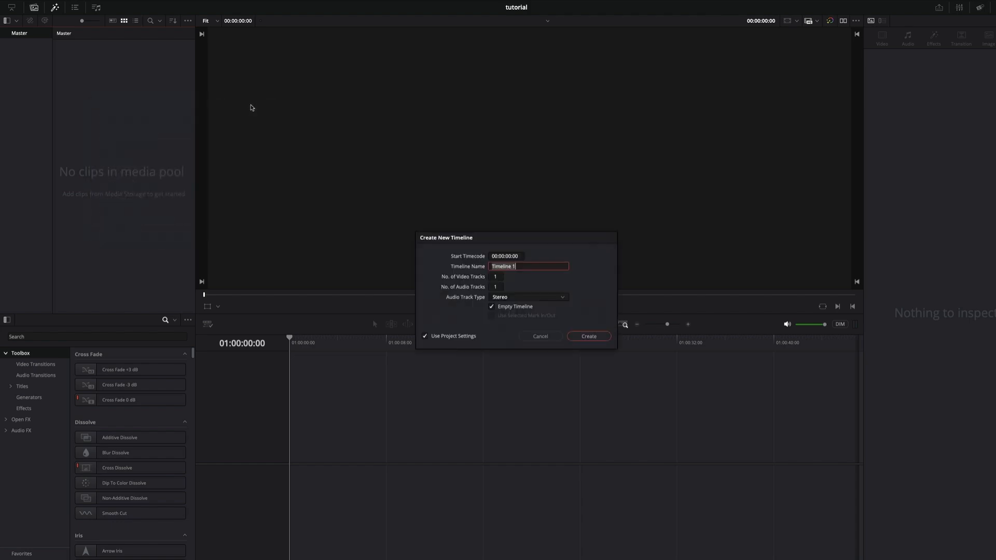
left_click(588, 336)
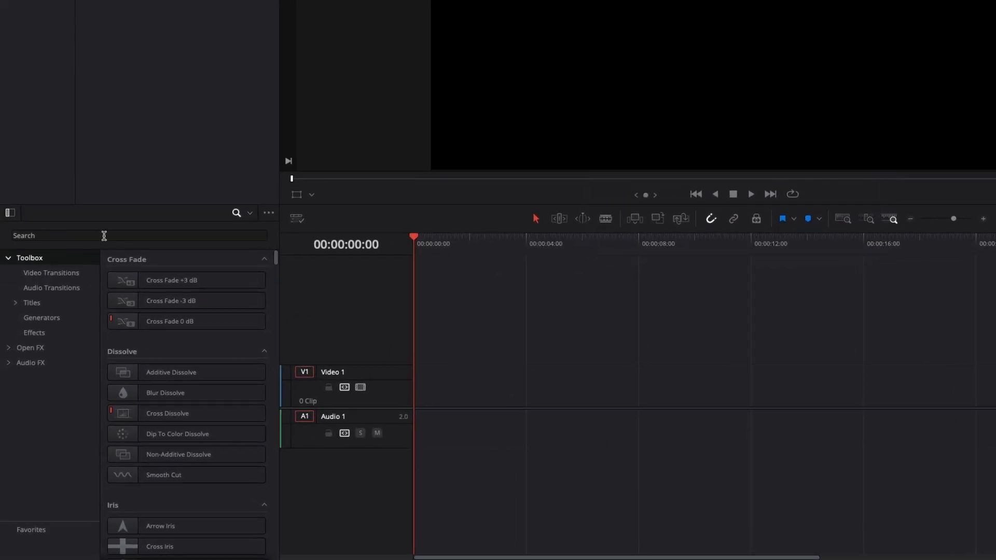
- Find the Fusion Composition effect by searching "fusion com" and place it at the start of the Video 1 track
left_click(105, 236)
type("fu")
type("sion")
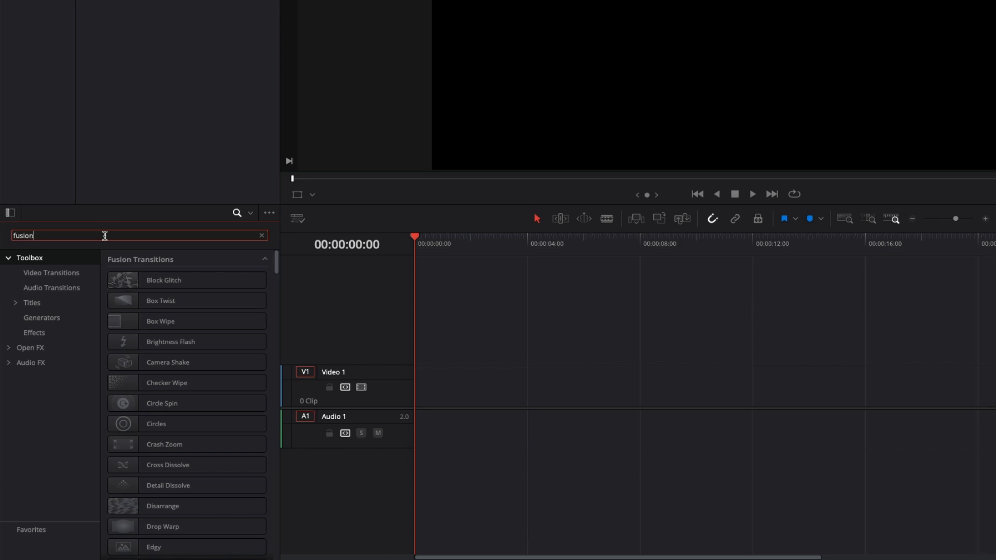
type(" com")
left_click_drag(130, 280, 417, 394)
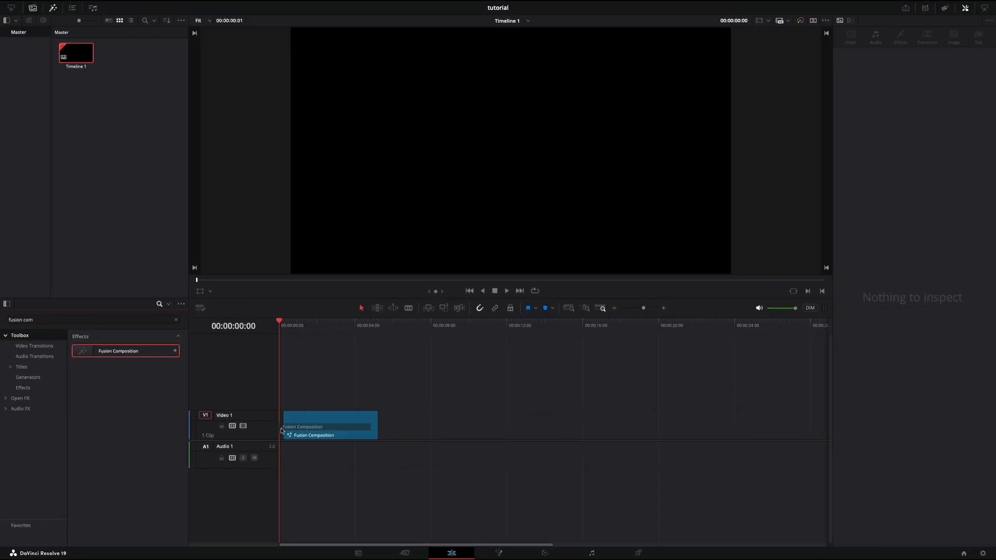
left_click_drag(282, 430, 283, 430)
left_click(292, 436)
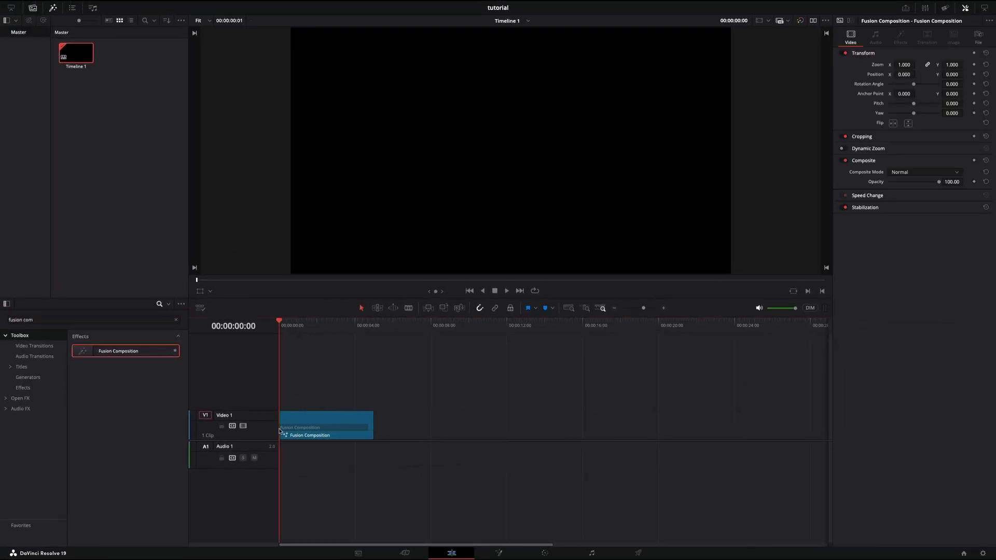
left_click_drag(370, 428, 662, 421)
key("ctrl+z")
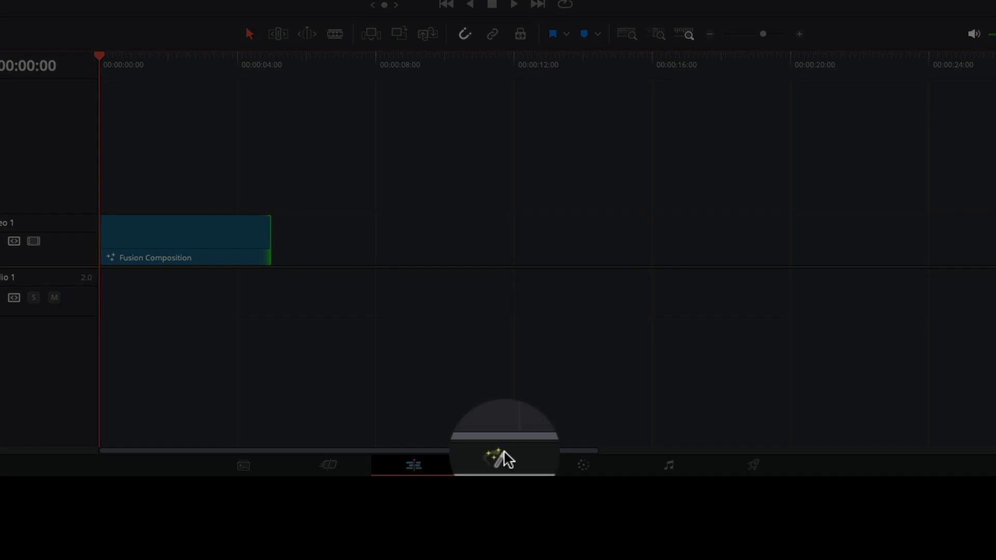
- Open the composition on the Fusion page and add a Text+ node upstream of MediaOut1, leaving space between them
left_click(503, 459)
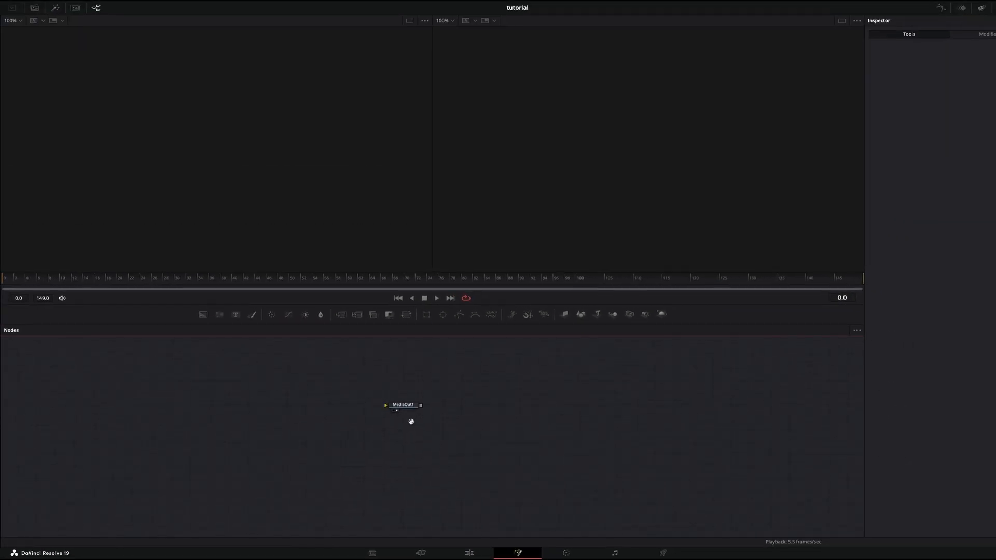
left_click_drag(365, 424, 425, 418)
left_click_drag(319, 419, 335, 419)
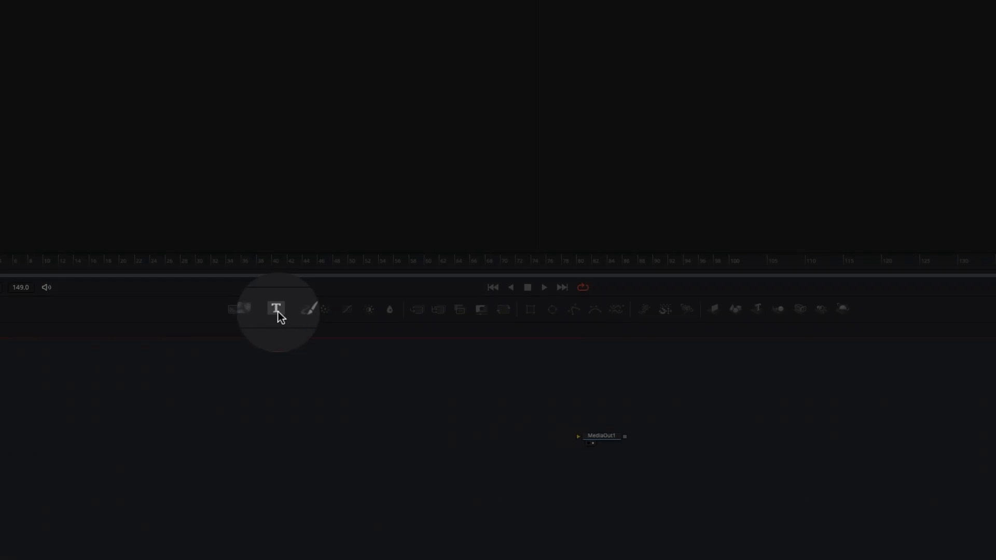
left_click(235, 315)
left_click_drag(363, 450, 357, 448)
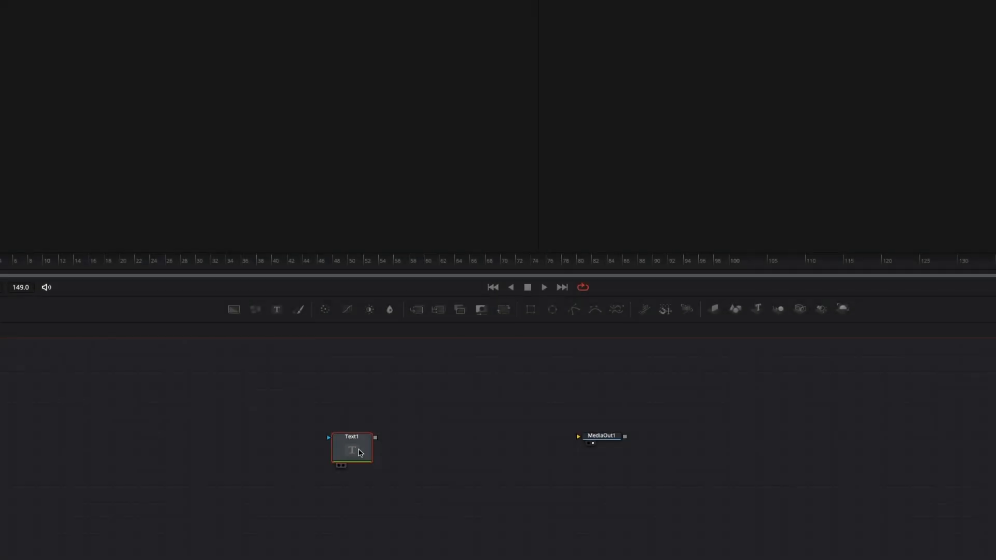
left_click(432, 434)
key("shift+space")
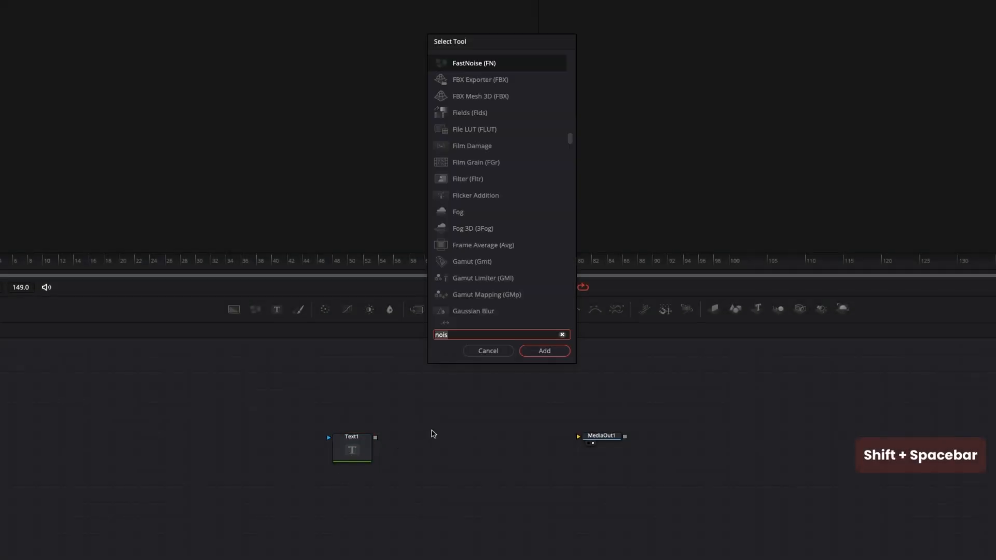
type("text")
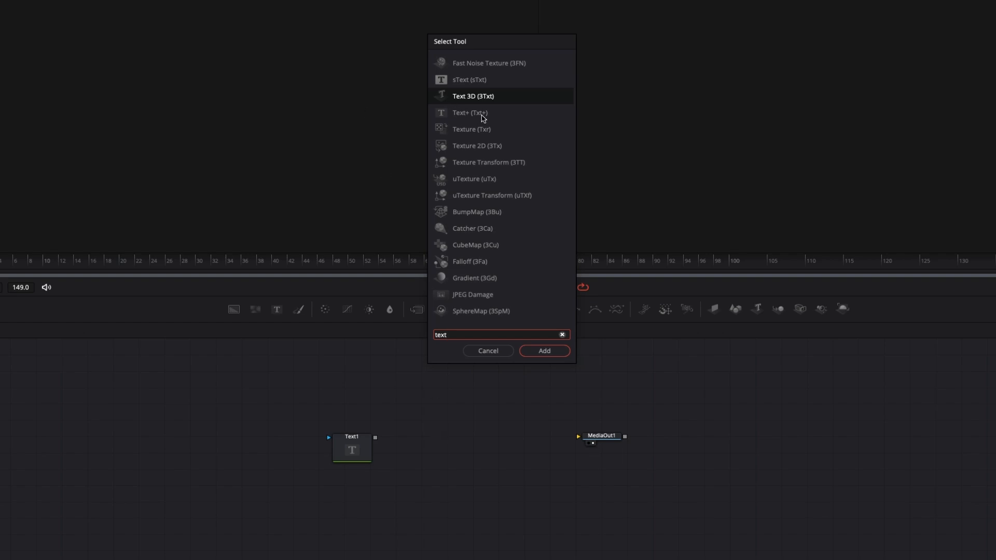
left_click(483, 119)
key("Escape")
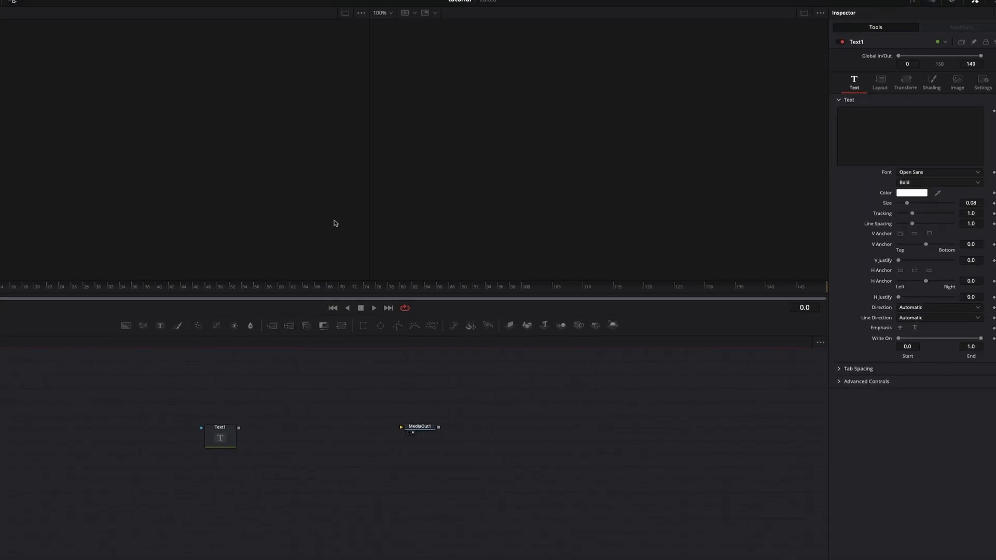
- Show the Text1 node in a viewer and enter "ANY TEXT" as its text
left_click_drag(220, 439, 462, 222)
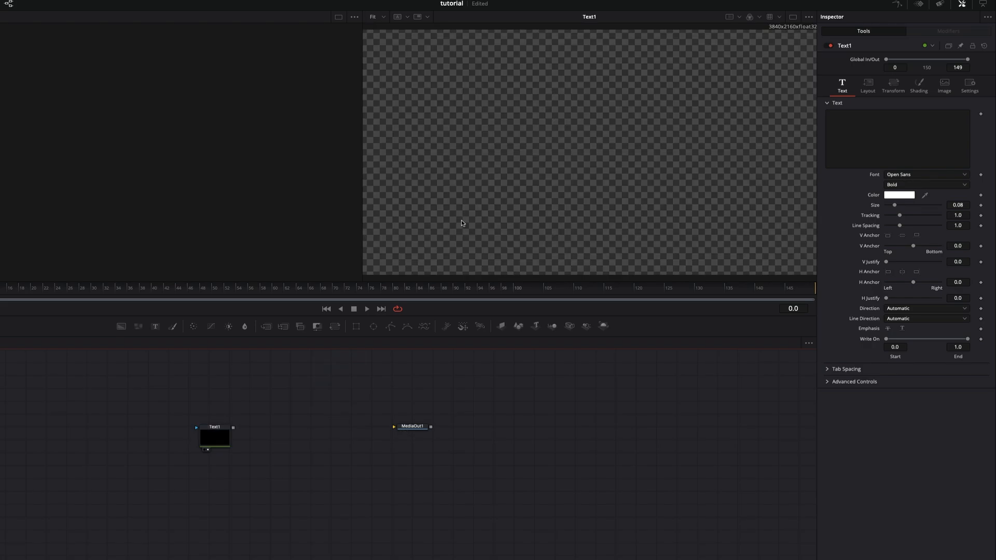
left_click(211, 441)
left_click(866, 145)
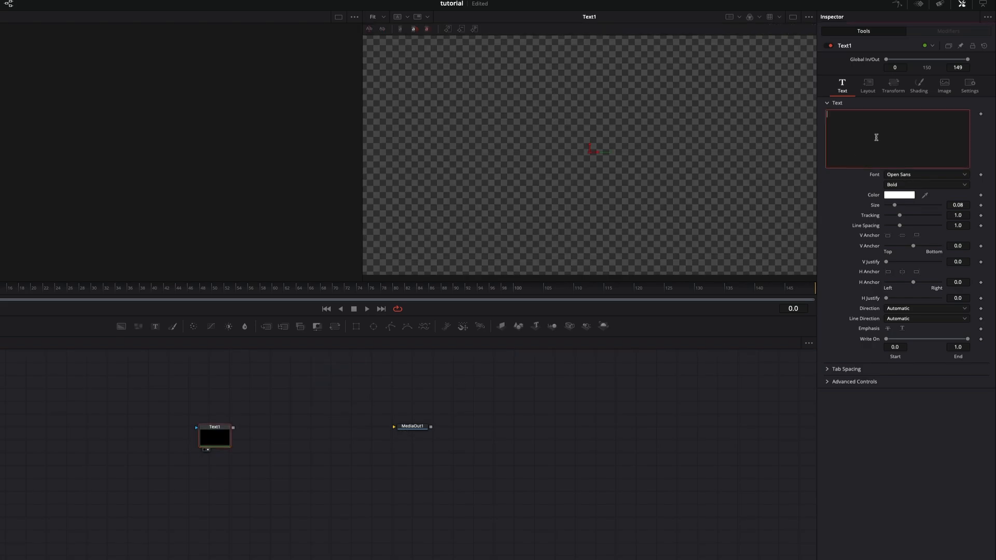
type("ANY")
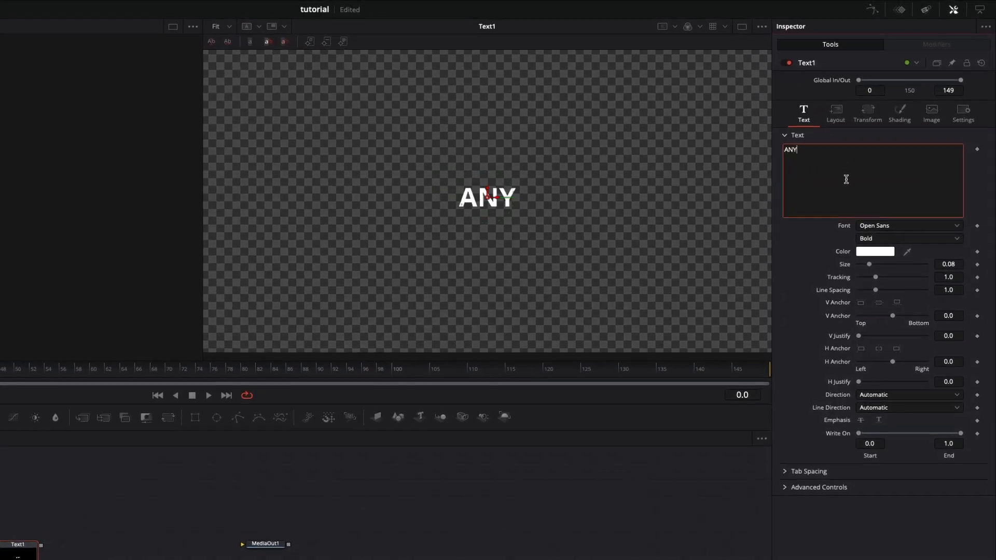
type(" TEXT")
- Enlarge the text to a size of about 0.23 and tighten its tracking to about 0.97
key("ctrl+a")
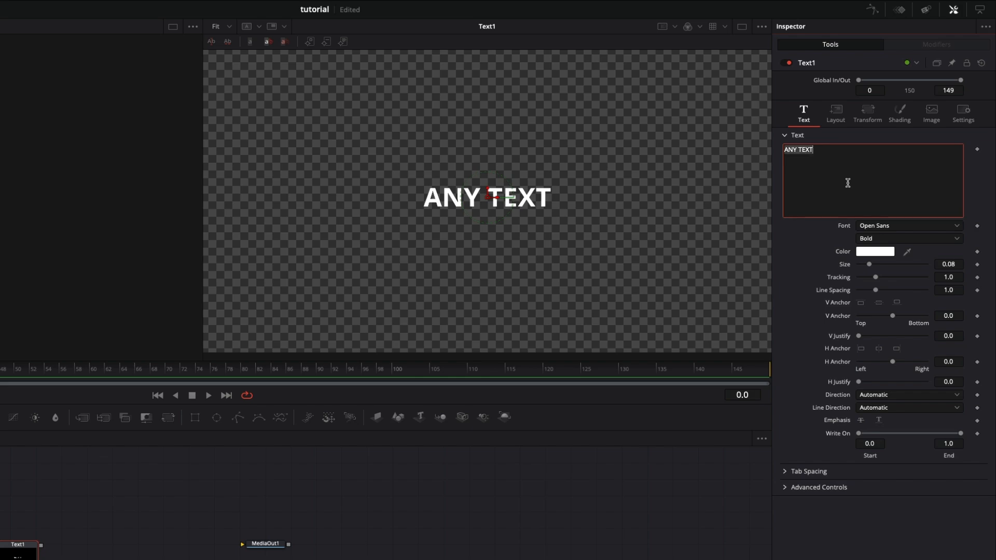
mouse_move(870, 265)
left_mouse_down()
mouse_move(898, 265)
mouse_move(871, 281)
left_mouse_up()
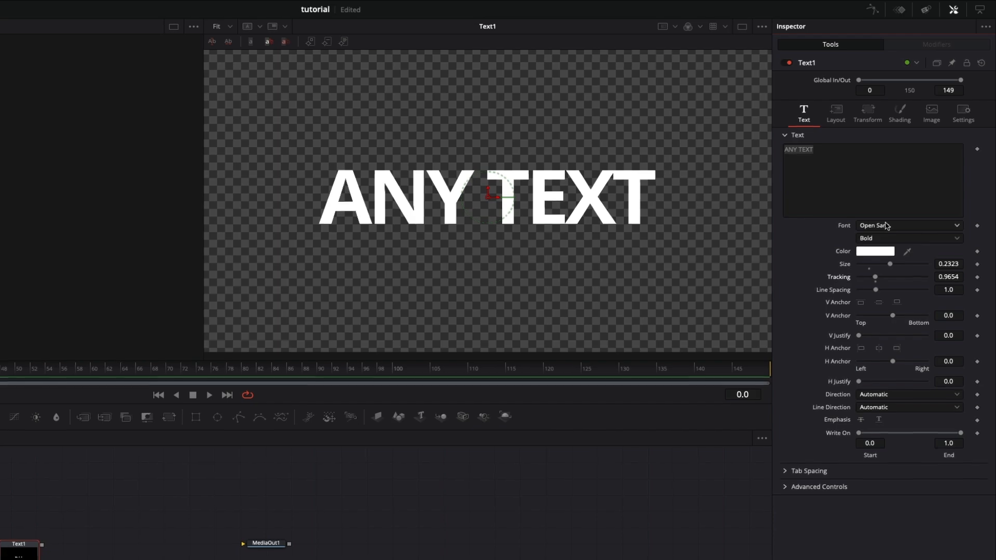
left_click_drag(271, 423, 310, 432)
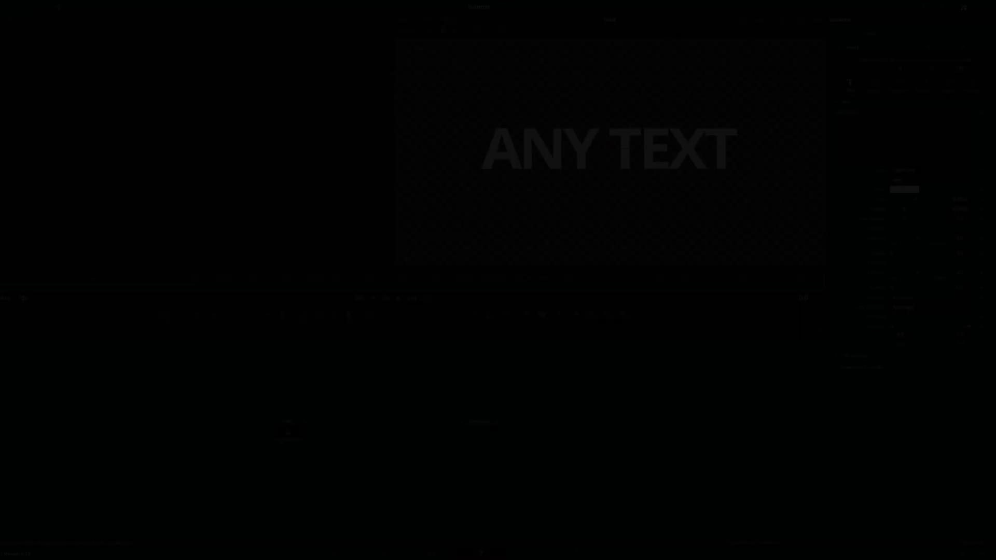
- Add a Dissolve node between Text1 and MediaOut1 and connect Text1's output to its foreground input
key("shift+space")
type("nois")
key("BackSpace")
key("BackSpace")
key("BackSpace")
key("BackSpace")
type("diss")
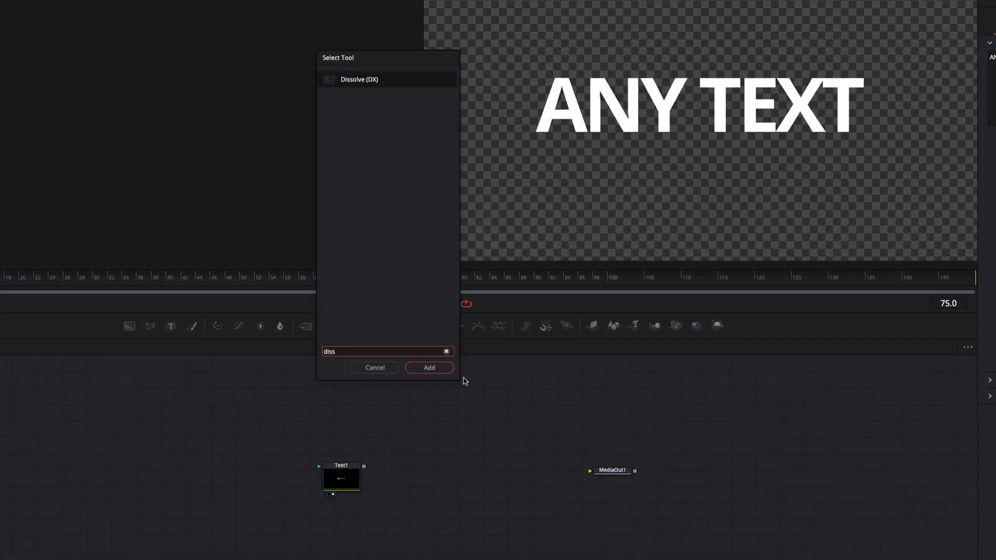
left_click(429, 367)
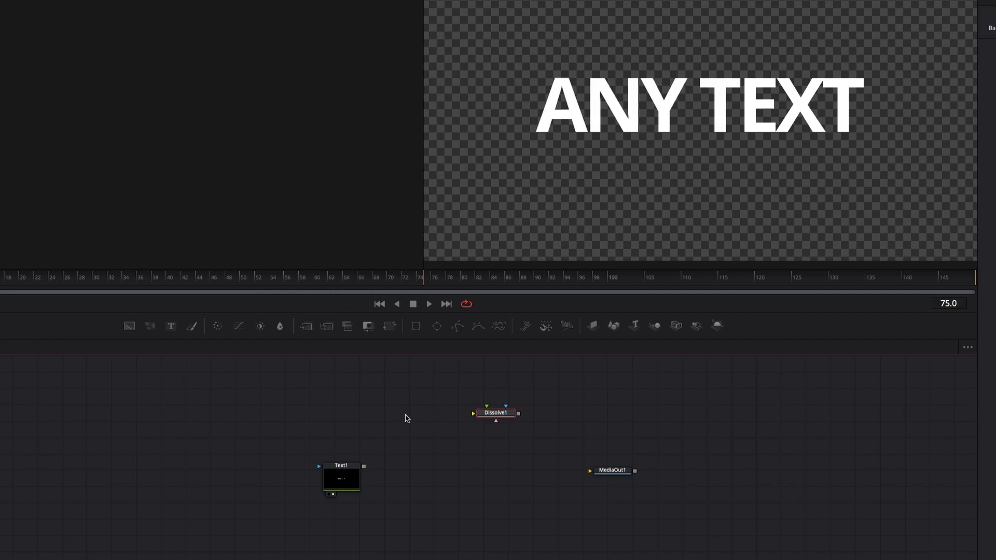
left_click_drag(492, 418, 458, 477)
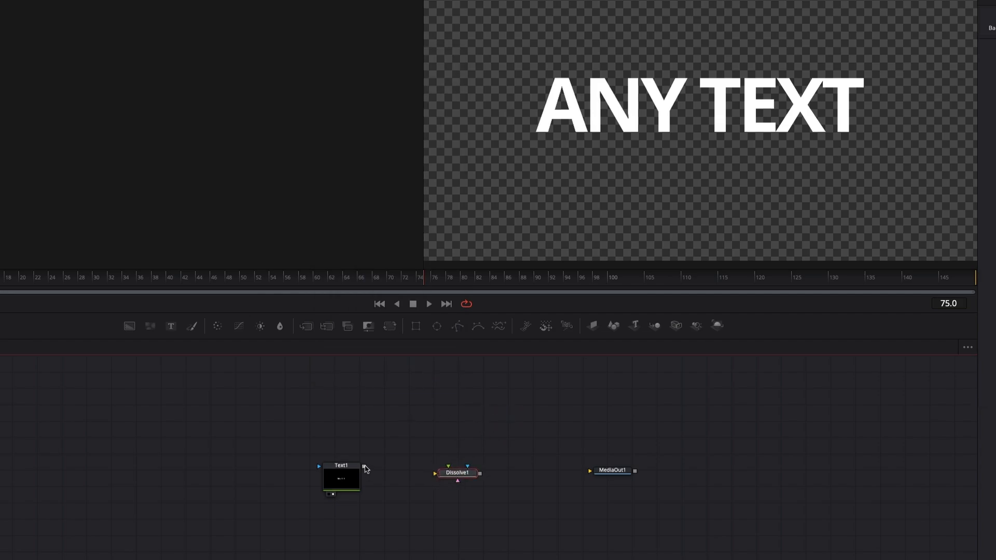
left_click_drag(365, 467, 436, 474)
left_click_drag(358, 490, 359, 496)
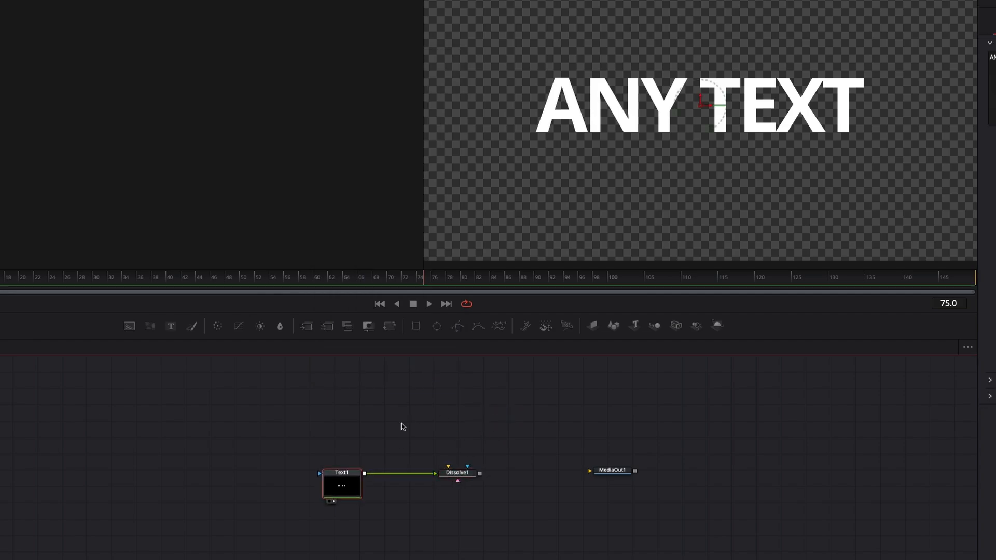
- Add a Background node above Text1 and connect its output to the Dissolve node's background input
key("shift+space")
type("b")
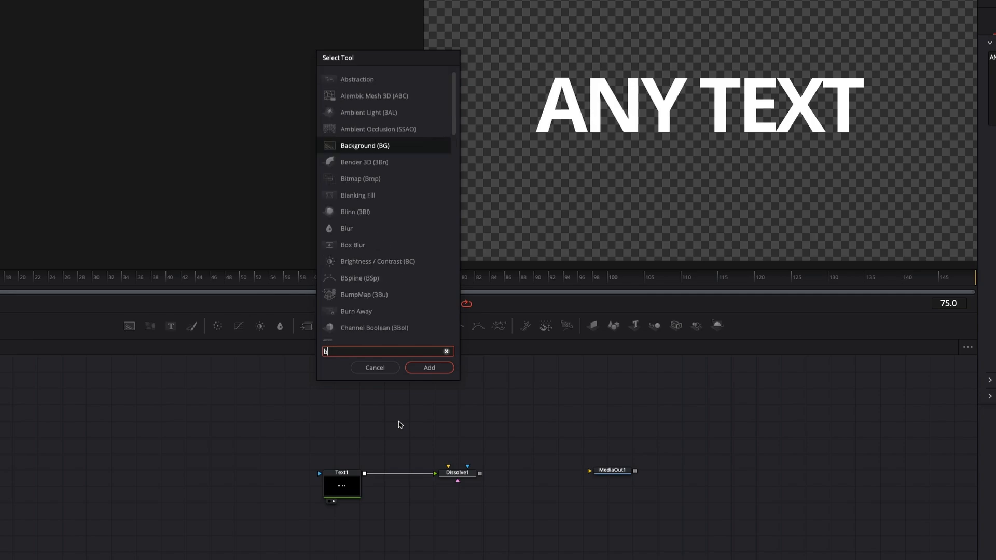
type("ack")
left_click(440, 370)
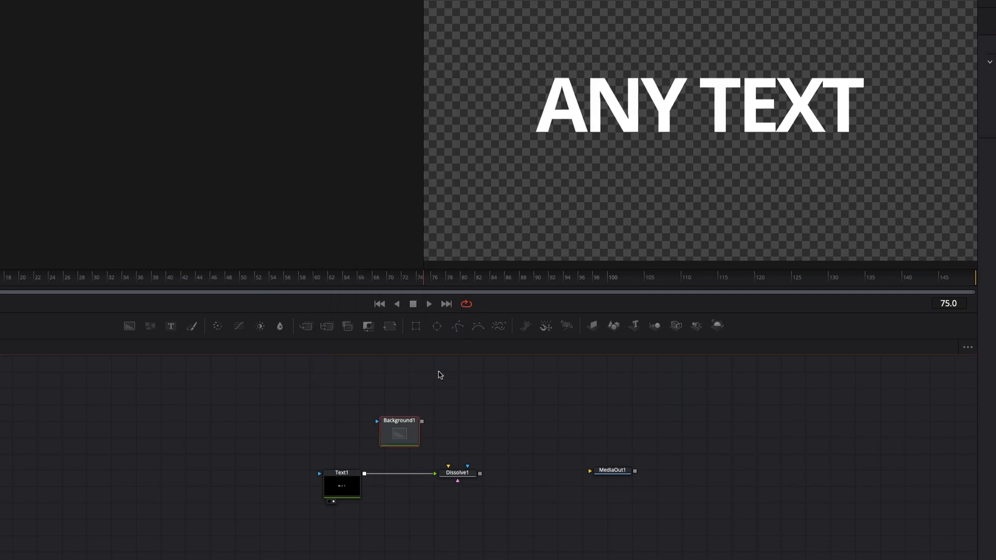
left_click_drag(419, 424, 448, 466)
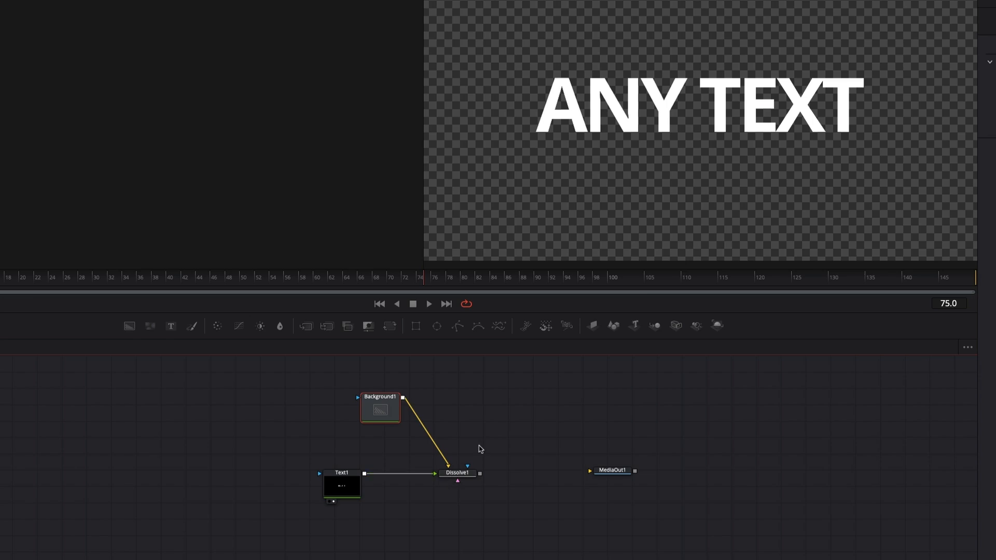
- Display Background1 and Dissolve1 in separate viewers and set the background's alpha to 0
left_click(457, 472)
left_click(380, 413)
left_click_drag(376, 413, 227, 170)
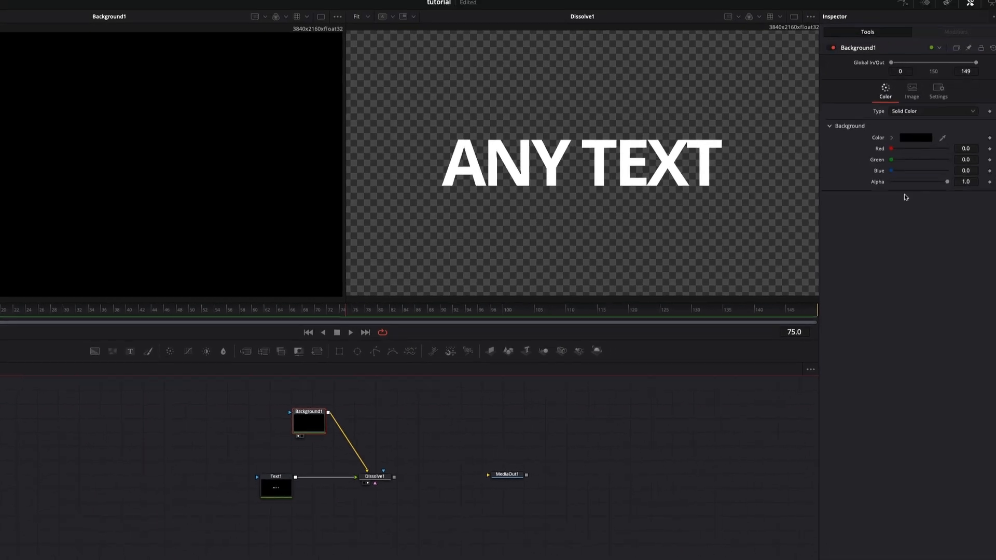
left_click_drag(947, 182, 850, 208)
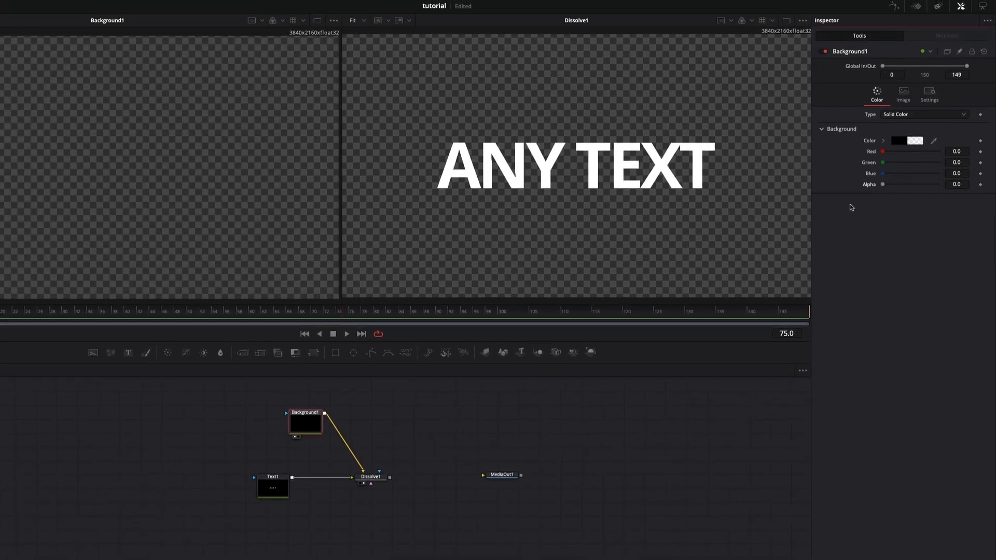
- Test the Dissolve node's Background/Foreground blend and return it to 1.0
left_click(377, 480)
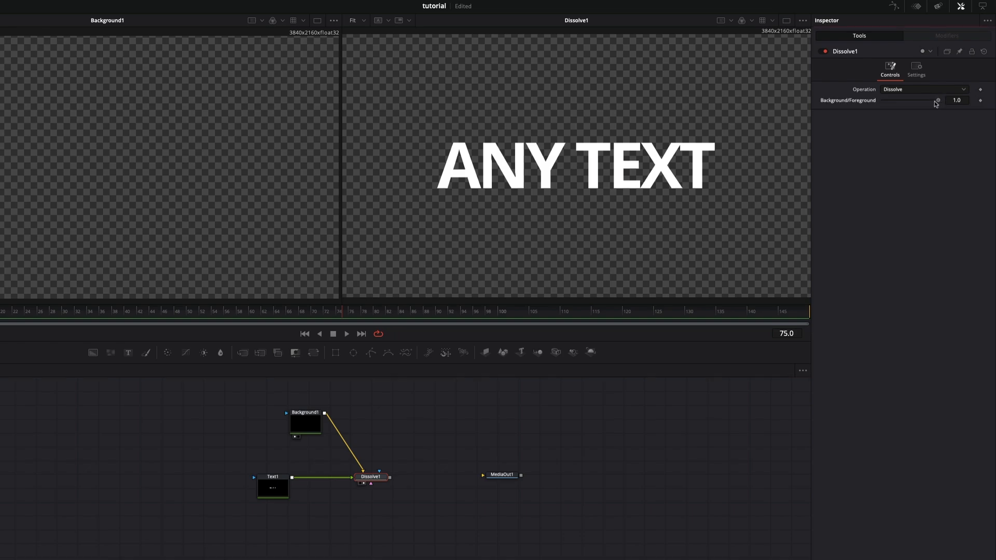
mouse_move(938, 100)
left_mouse_down()
mouse_move(860, 102)
mouse_move(952, 106)
left_mouse_up()
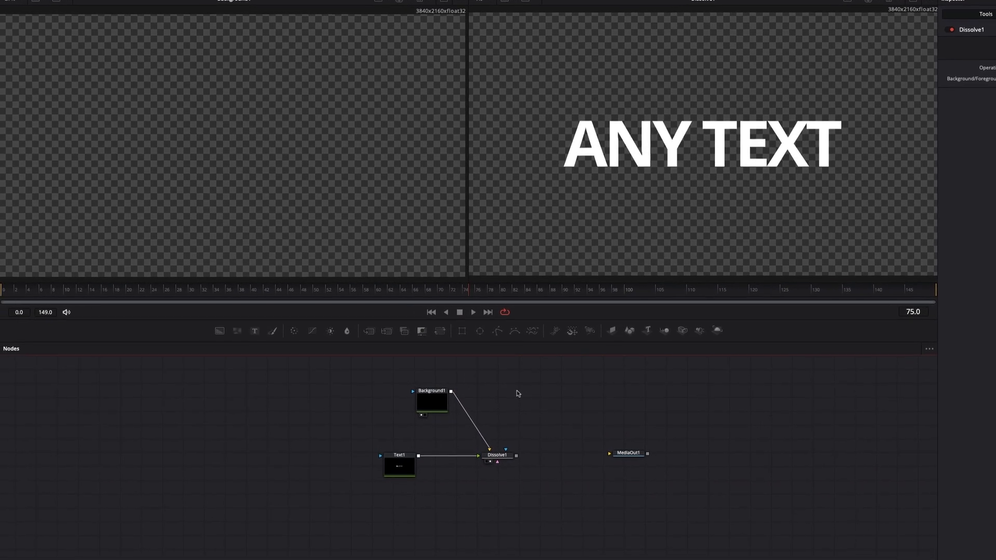
- Add a FastNoise node below Dissolve1 and connect its output to the Dissolve node's magenta input
key("shift+space")
type("fast")
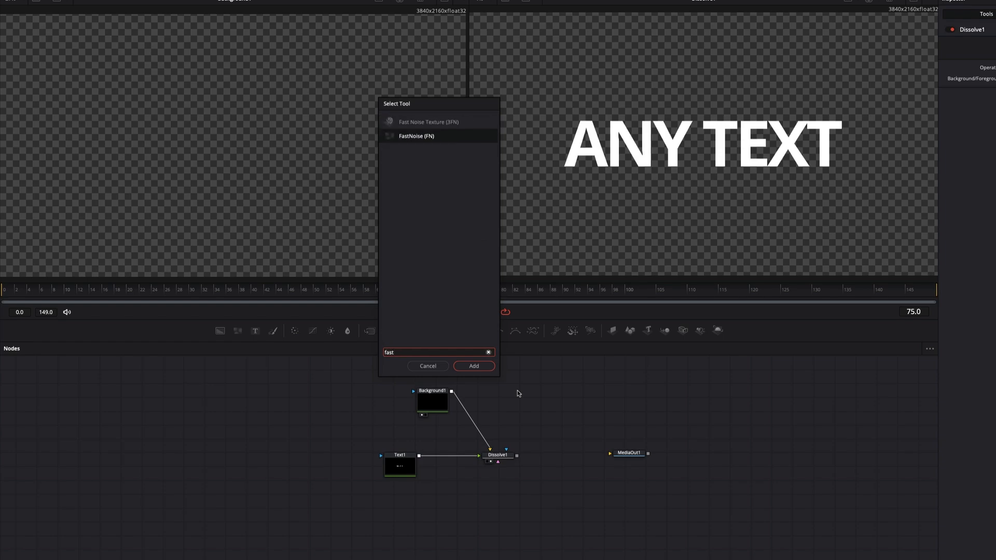
key("Return")
left_click_drag(524, 401, 498, 461)
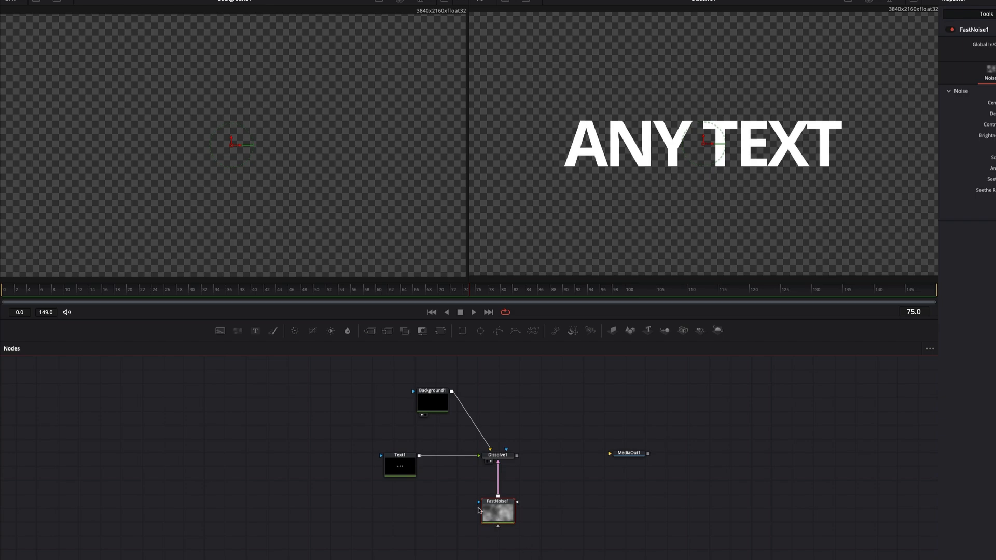
- Display FastNoise1 in the first viewer and set its Detail to 10.0 and Scale to 20.0
key("1")
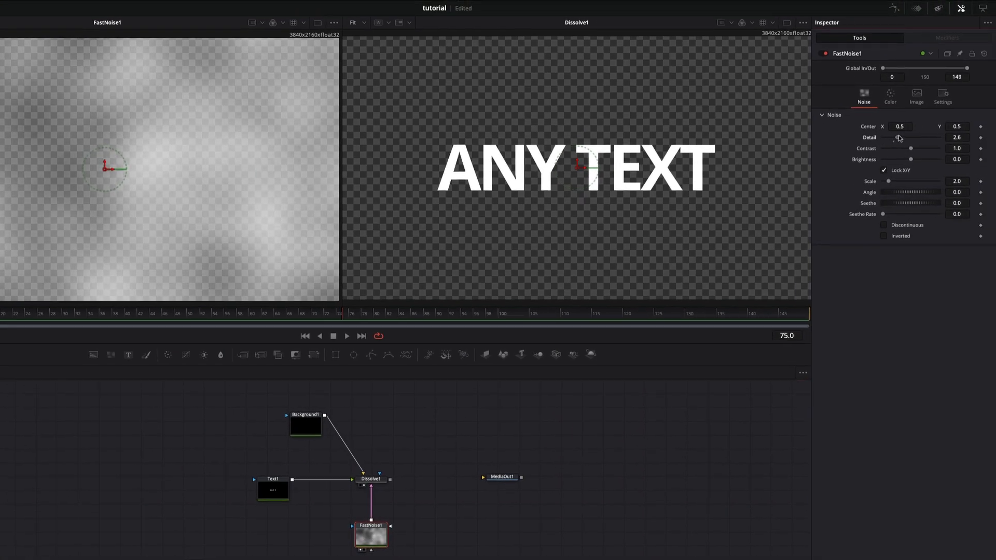
left_click_drag(899, 137, 948, 135)
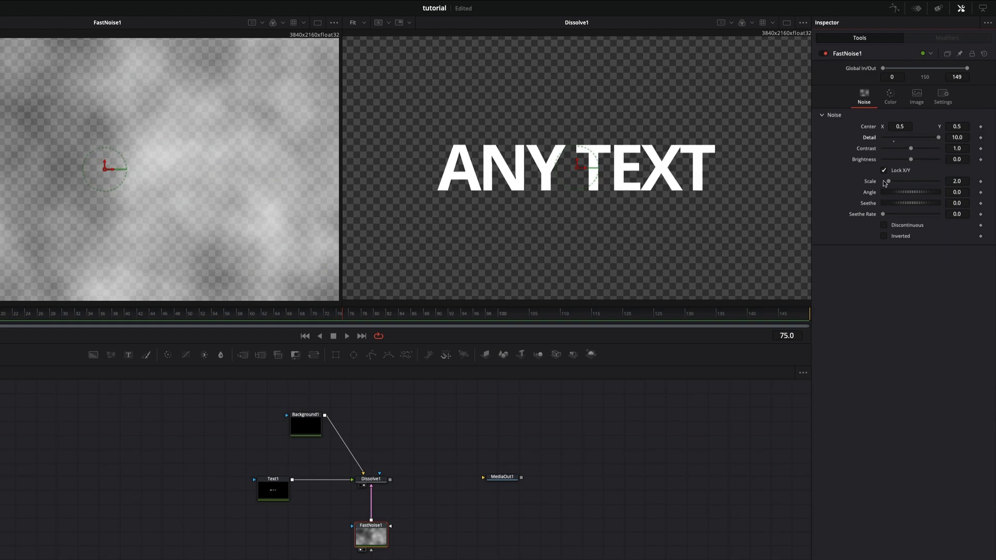
left_click_drag(884, 181, 953, 180)
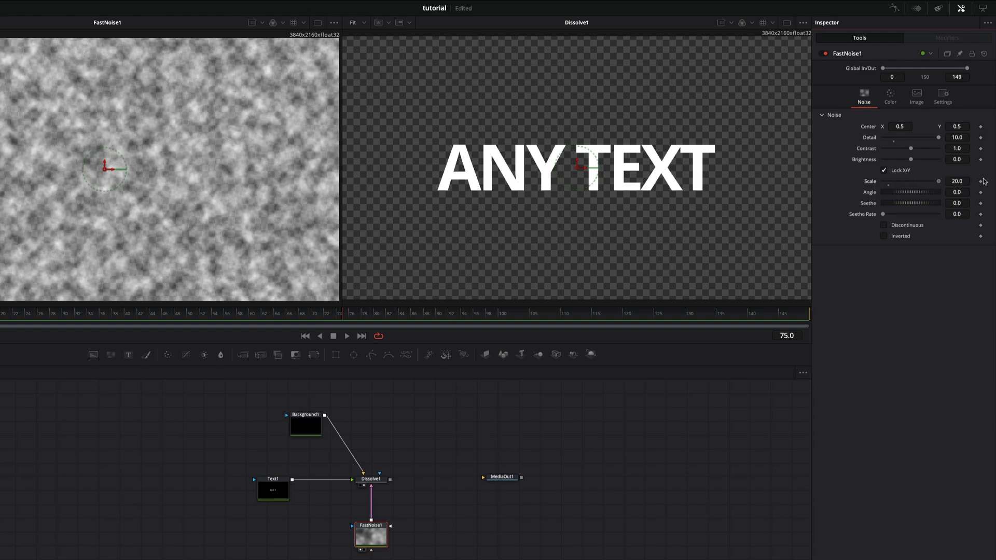
- Change FastNoise1's color type to Gradient and its gradient type to Linear
left_click(890, 98)
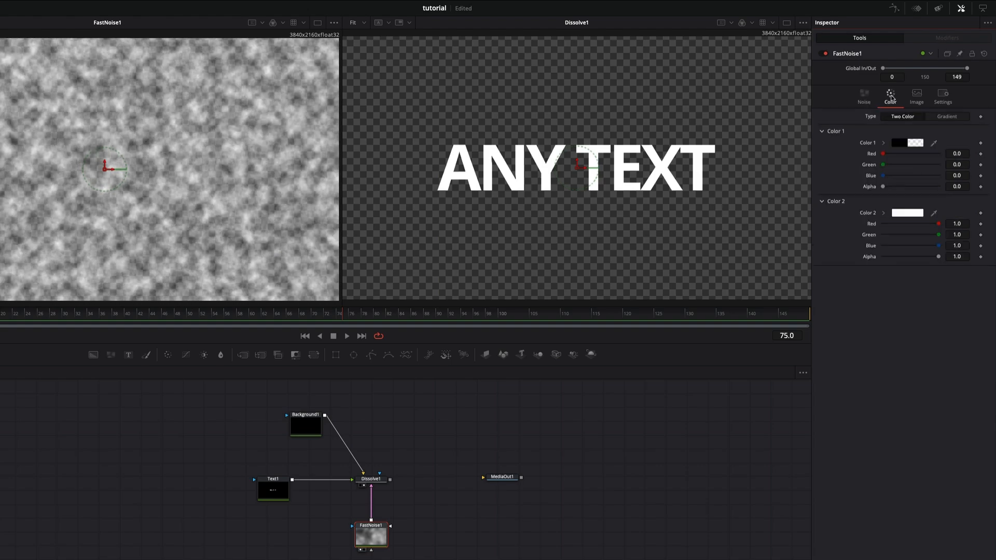
left_click(947, 116)
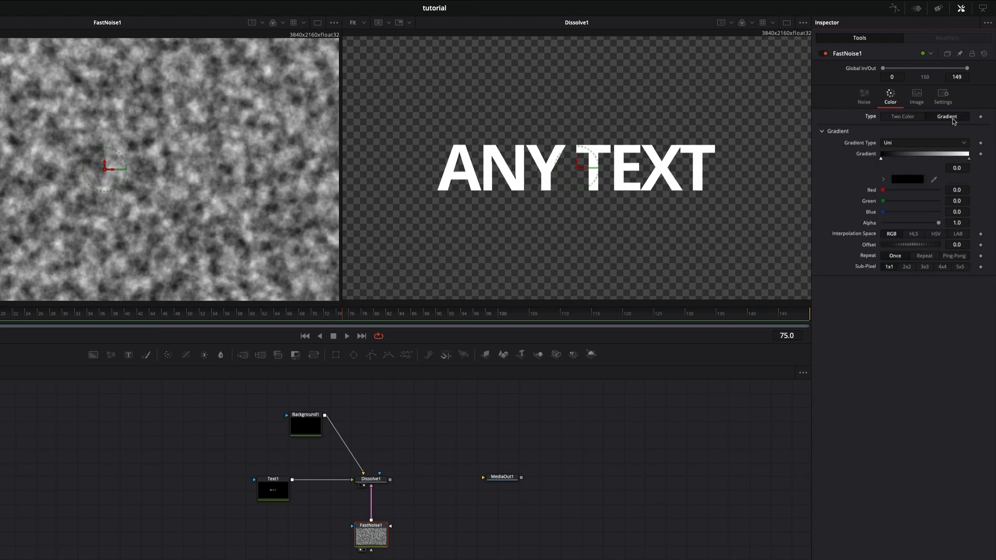
left_click(923, 146)
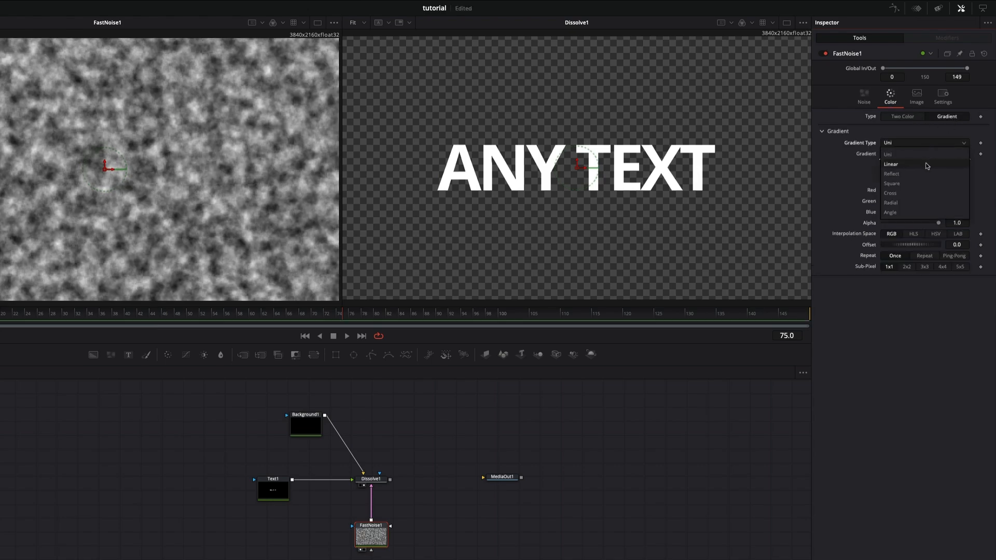
left_click(927, 165)
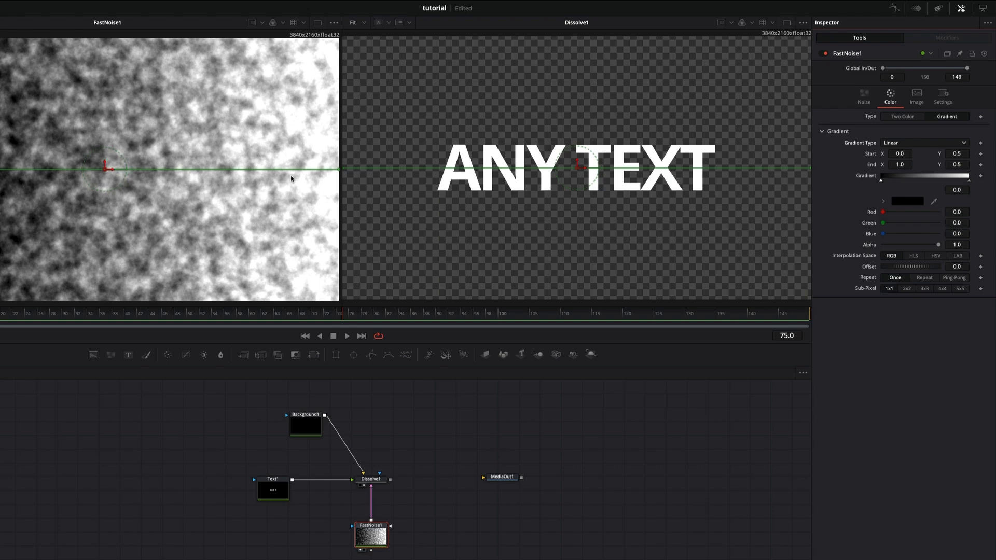
- Set Dissolve1's operation to Gradient Wipe, test the Background/Foreground blend, and return it to 1.0
left_click(373, 480)
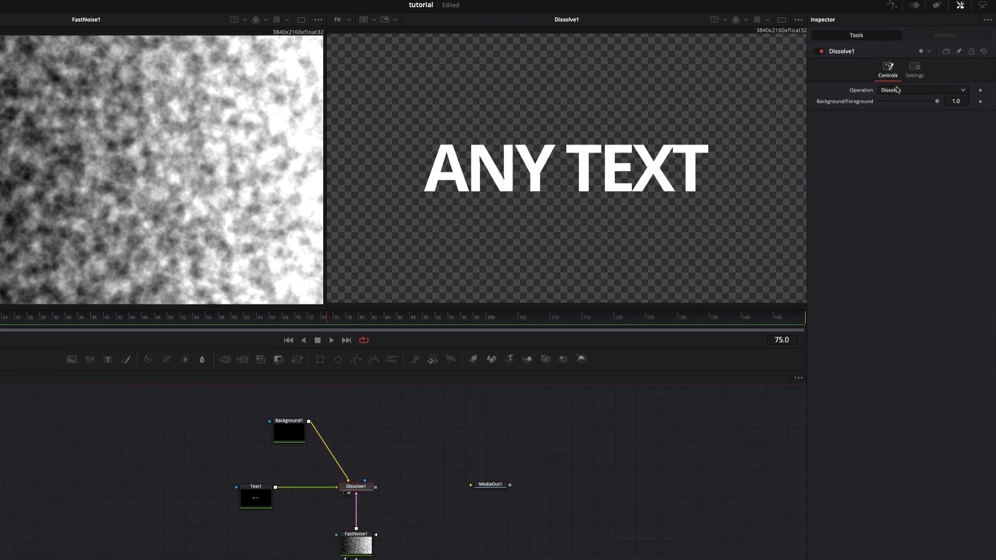
left_click(918, 91)
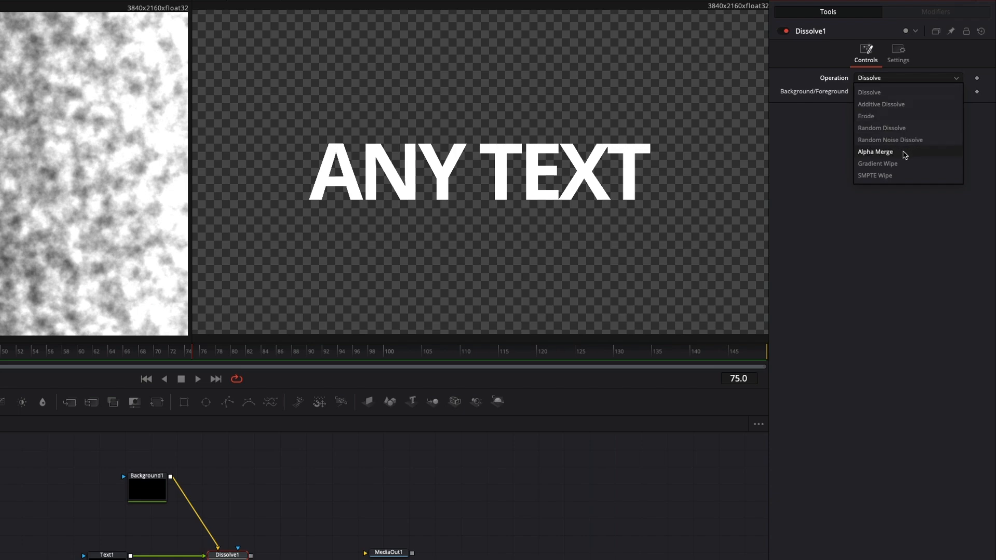
left_click(902, 168)
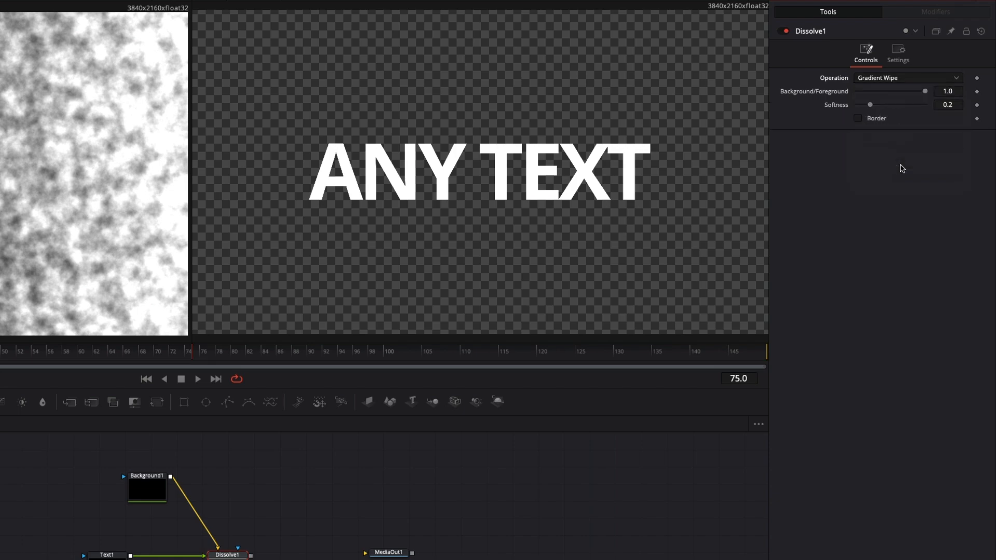
mouse_move(927, 92)
left_mouse_down()
mouse_move(851, 101)
mouse_move(938, 103)
left_mouse_up()
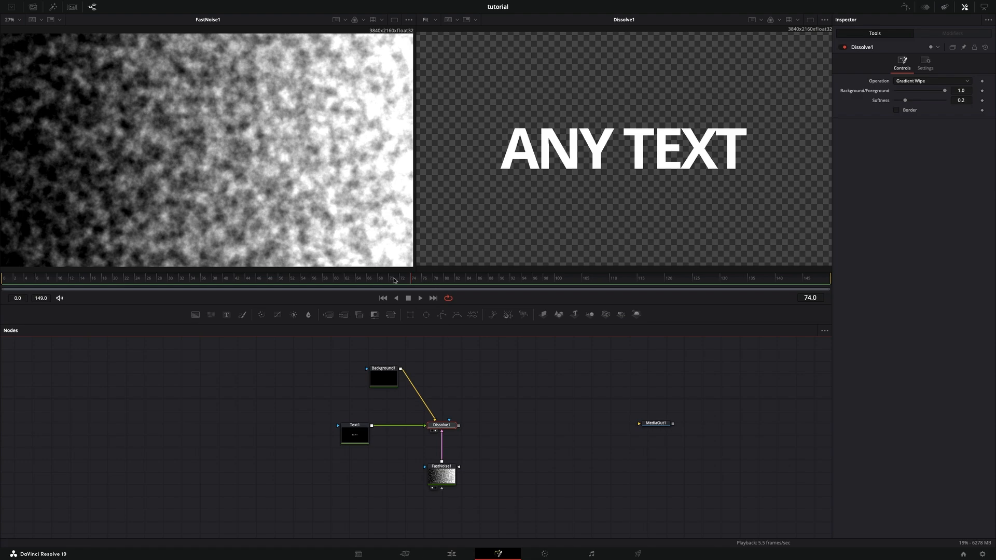
- Keyframe Dissolve1's Background/Foreground at 1.0 on frame 60 and at 0.0 on frame 90
left_click_drag(356, 281, 160, 274)
left_click_drag(263, 284, 320, 283)
left_click(983, 91)
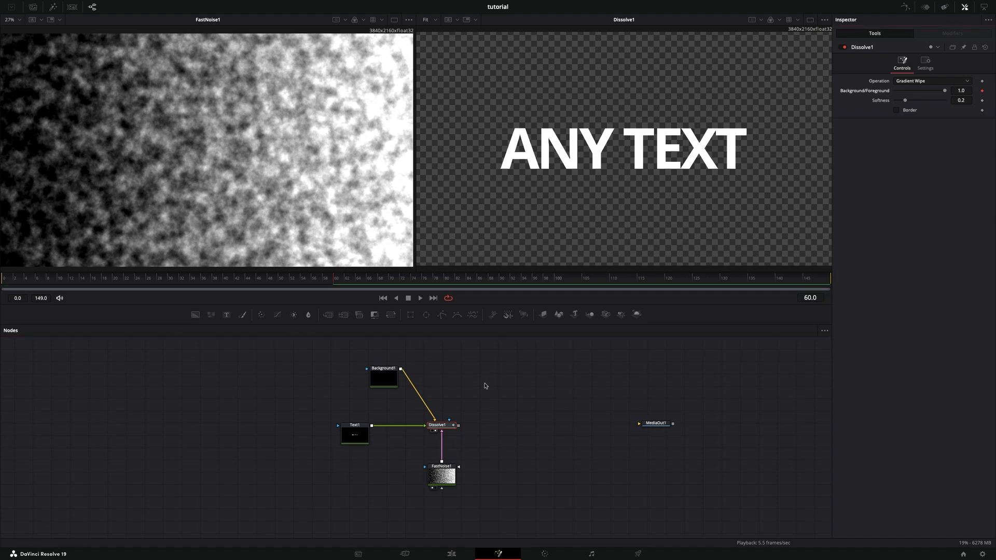
left_click_drag(424, 280, 438, 280)
left_click_drag(945, 91, 895, 93)
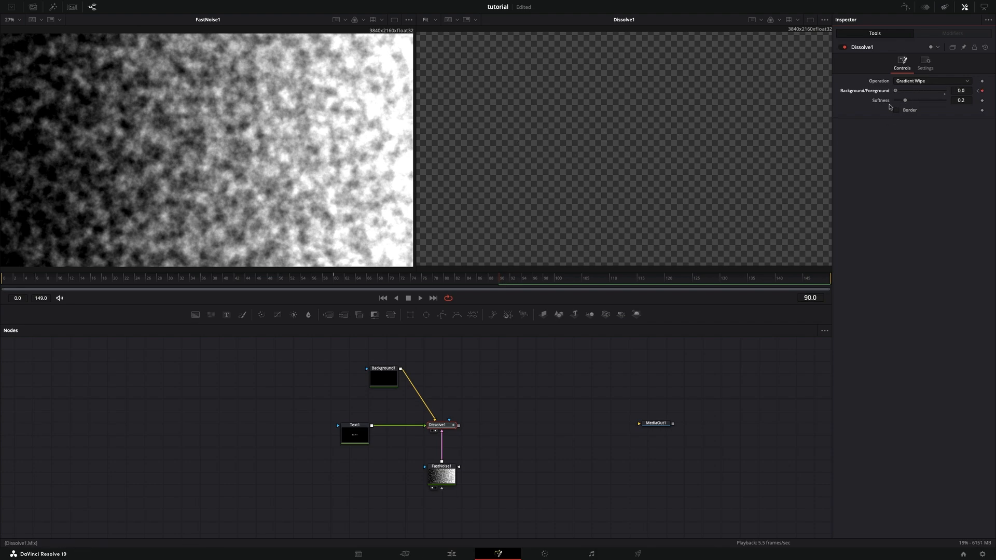
- Play back the dissolve animation from the first keyframe and return the playhead to frame 60
left_click(331, 280)
key("space")
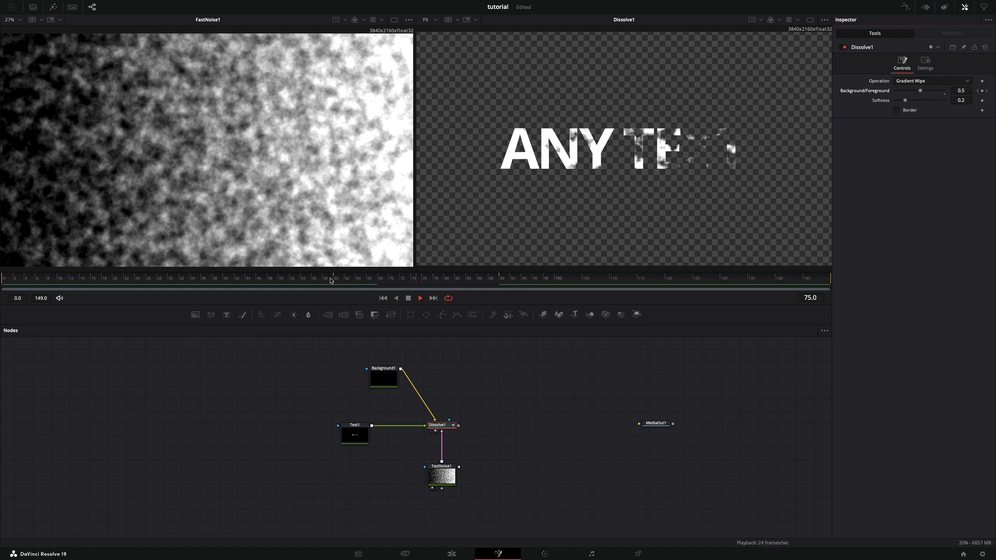
left_click(335, 283)
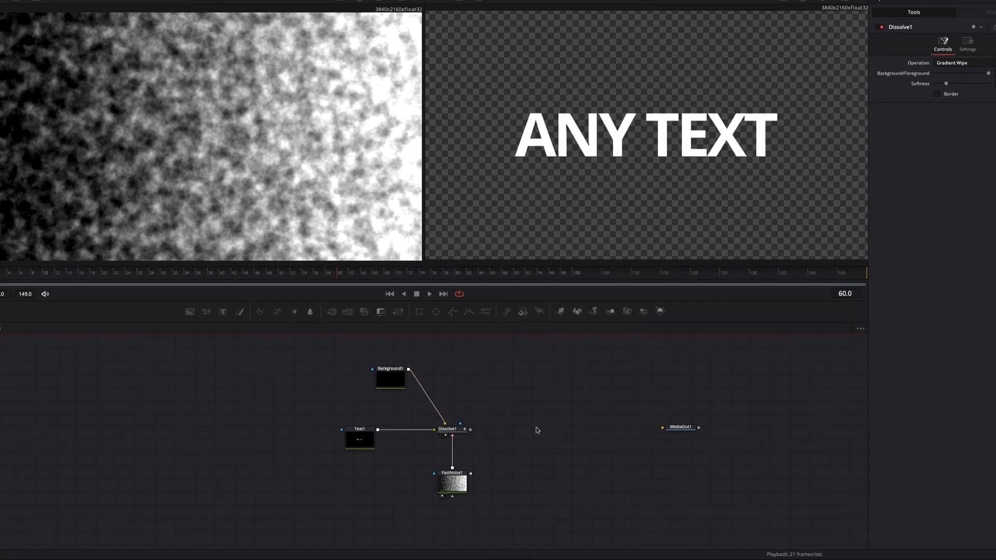
- Add an unconnected pEmitter node to the composition and place it above Dissolve1, between the Background1 and MediaOut1 nodes
key("shift+space")
type("fast")
key("BackSpace")
key("BackSpace")
key("BackSpace")
key("BackSpace")
type("pem")
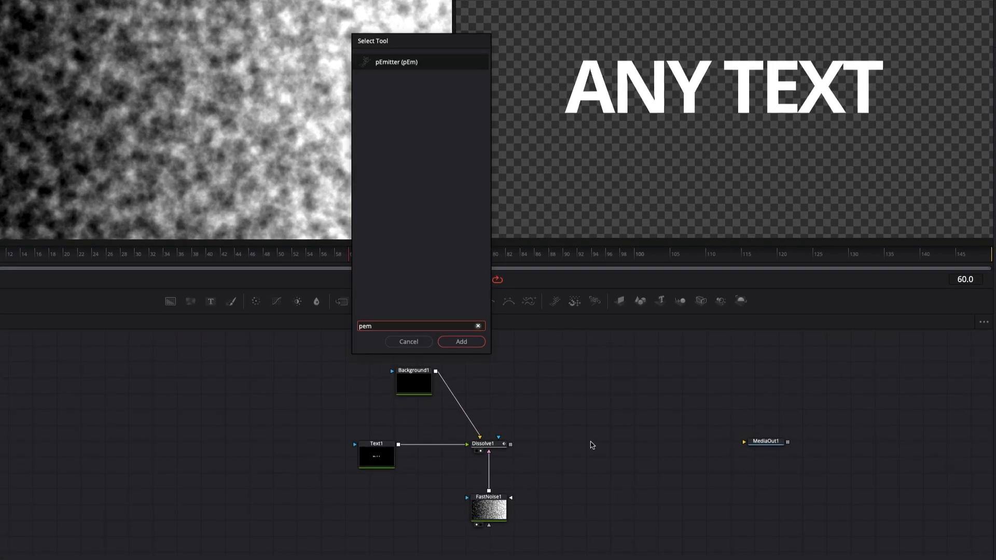
key("Return")
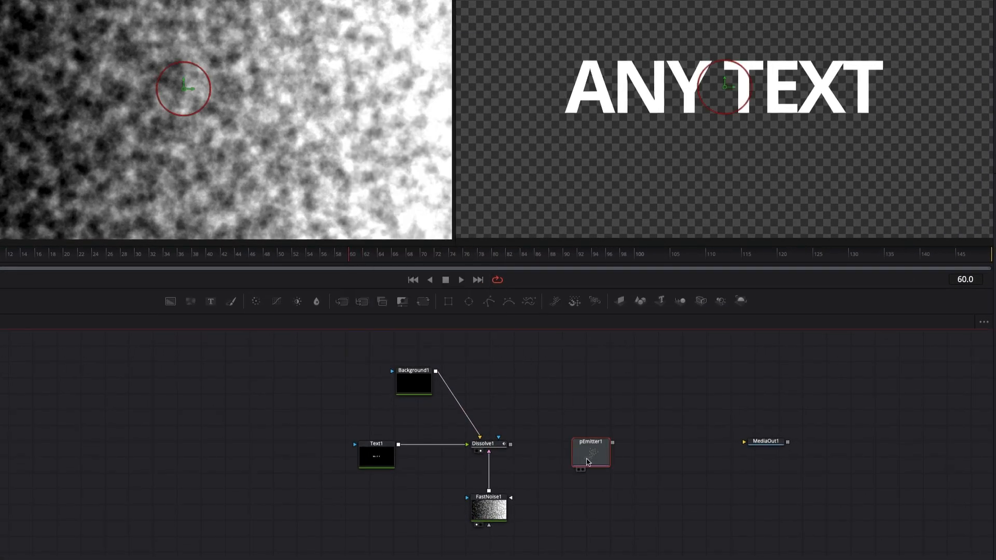
left_click_drag(586, 461, 511, 414)
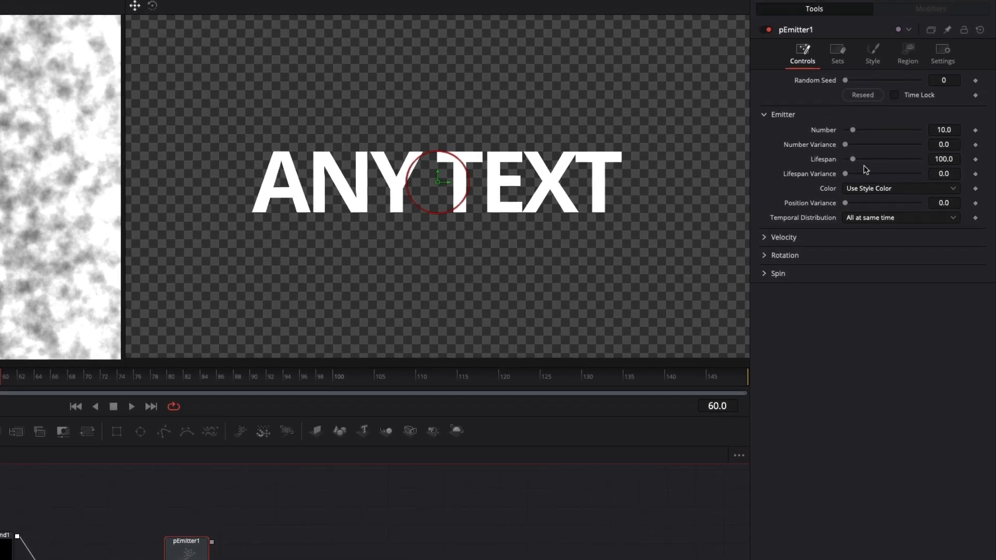
- Set pEmitter1's Number to 500, Number Variance to 17.3, Lifespan to 79.0 and Lifespan Variance to 3.1
left_click(942, 130)
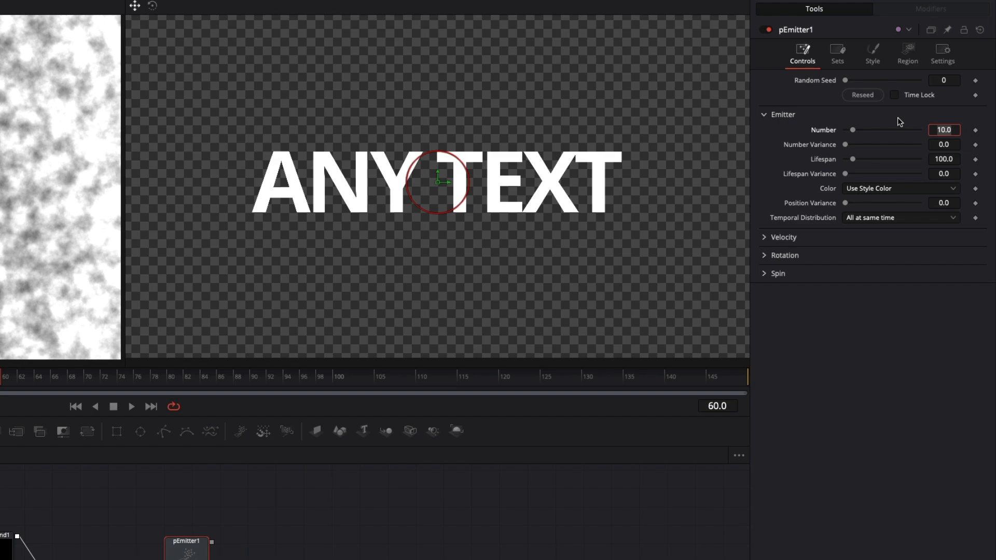
type("500")
key("Return")
mouse_move(854, 159)
left_mouse_down()
mouse_move(856, 144)
mouse_move(850, 169)
left_mouse_up()
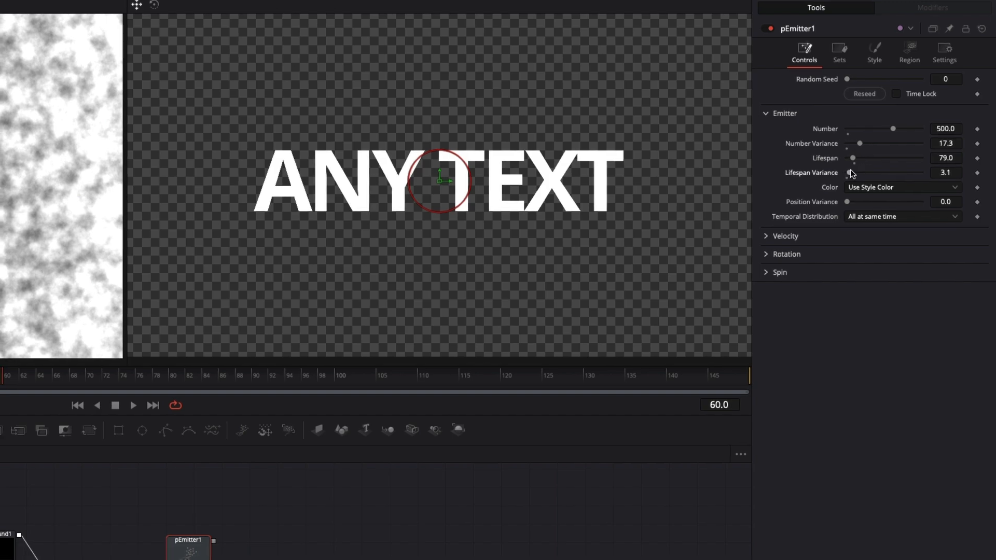
- Attach a pDirectionalForce node to pEmitter1's output and try out its Direction setting
left_click_drag(474, 374, 467, 375)
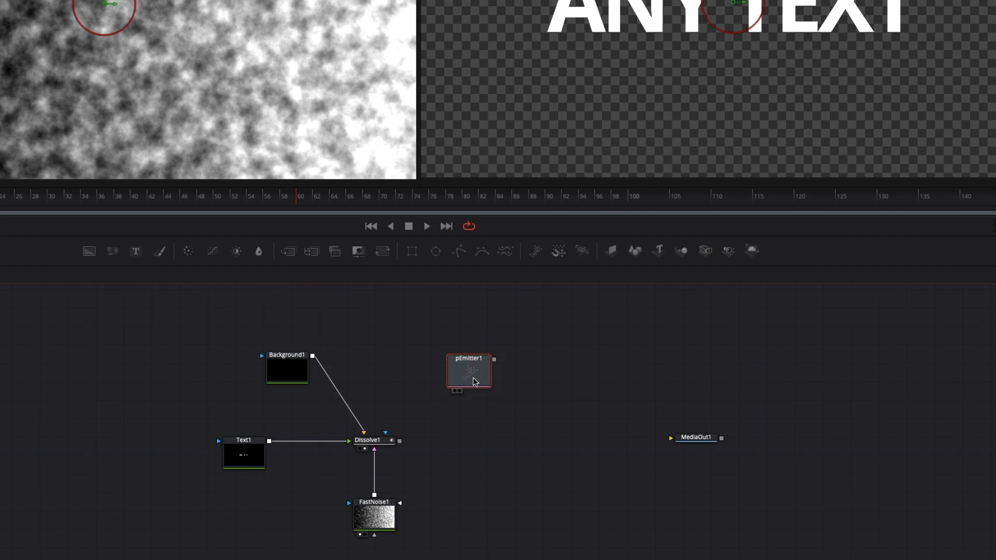
key("shift+space")
type("pem")
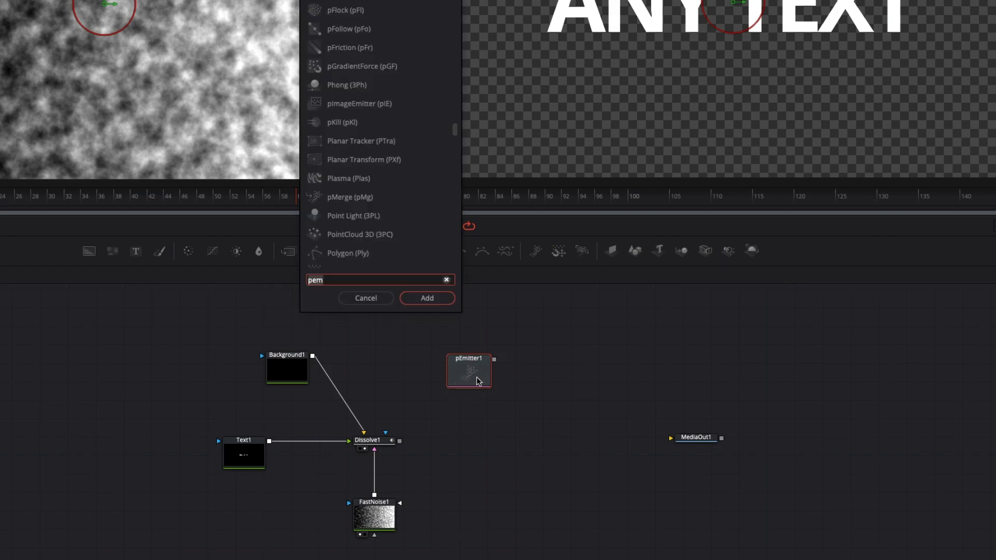
key("BackSpace")
key("BackSpace")
type("dir")
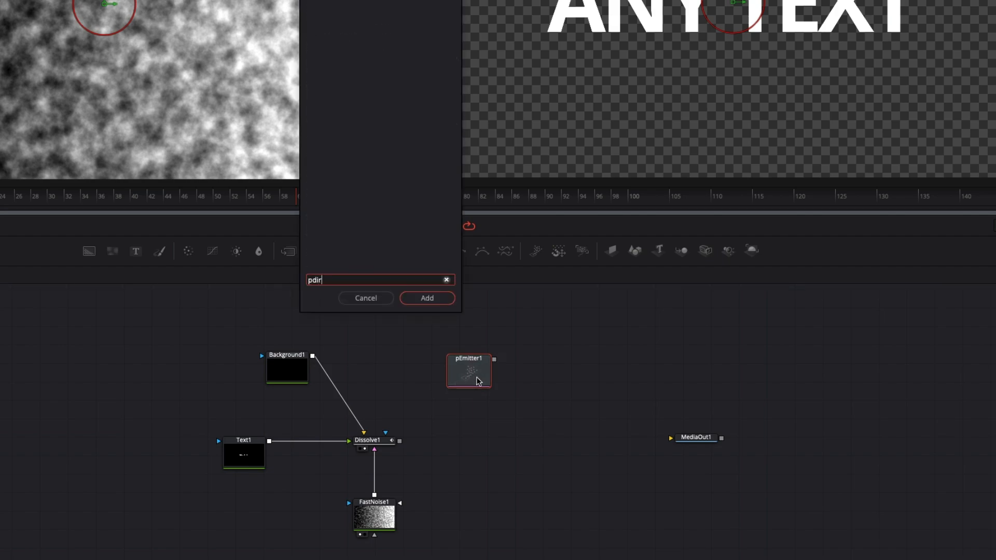
key("Return")
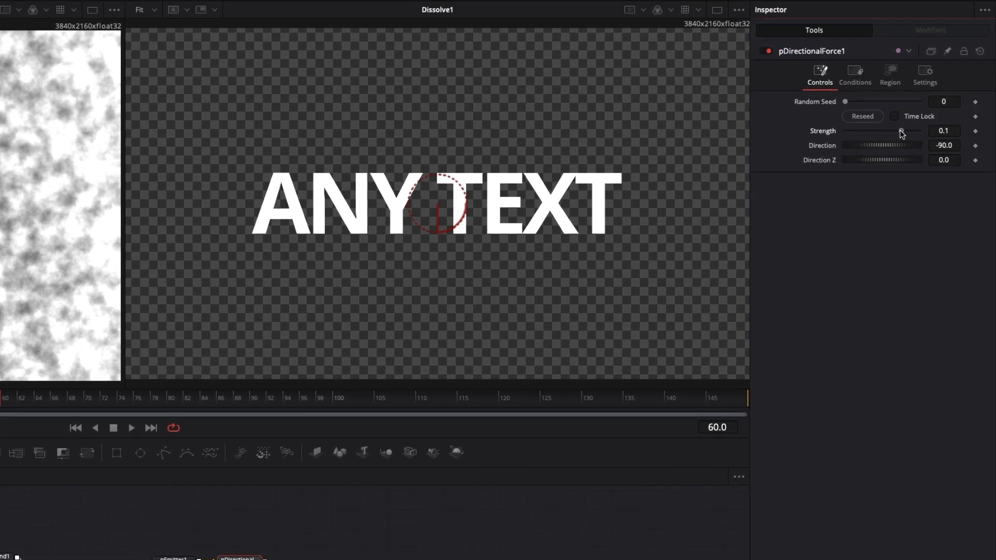
left_click_drag(900, 130, 897, 150)
left_click_drag(877, 147, 844, 156)
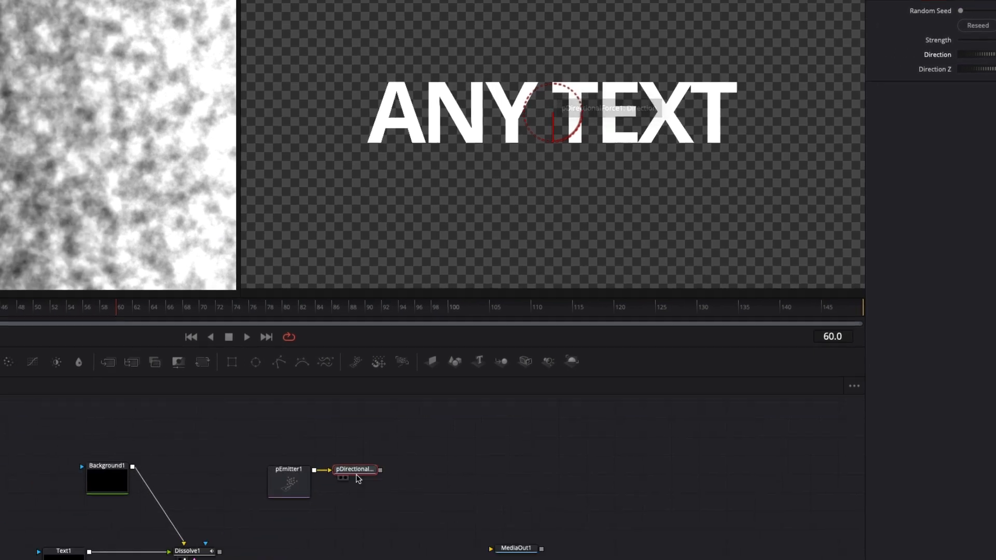
- Add a pTurbulence node after the directional force, raise its X Strength, and set Y Strength to 0.26 and Z Strength to 0.236
key("shift+space")
type("ptu")
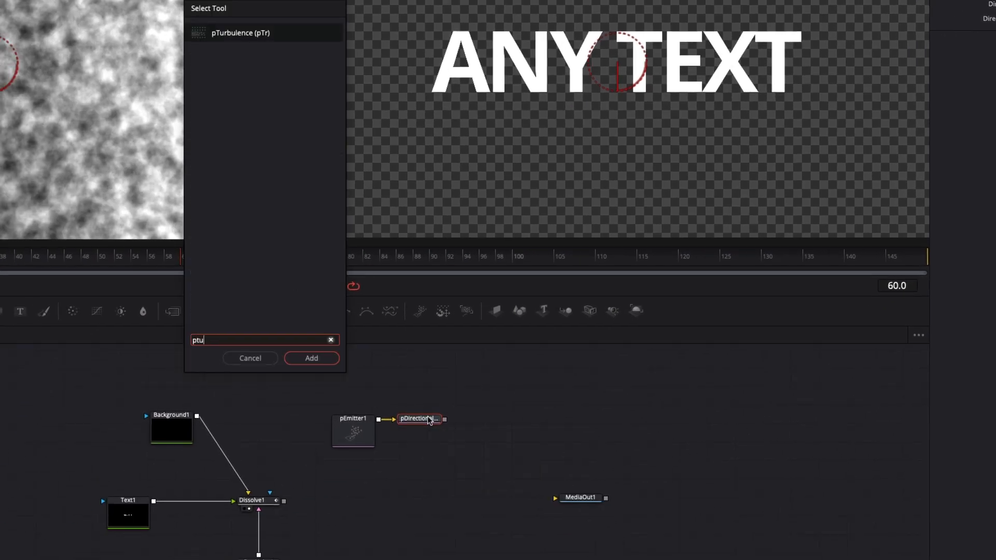
key("Return")
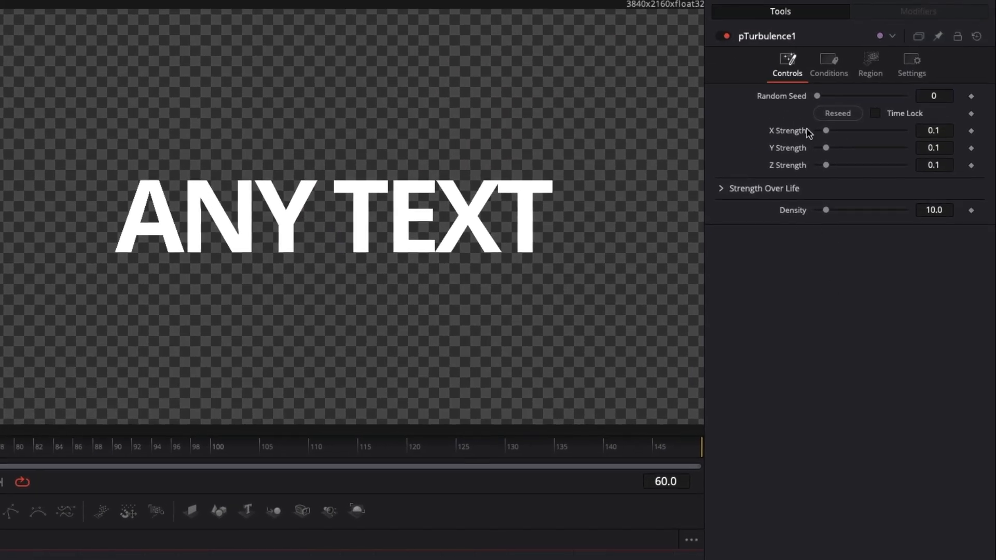
left_click_drag(825, 130, 838, 167)
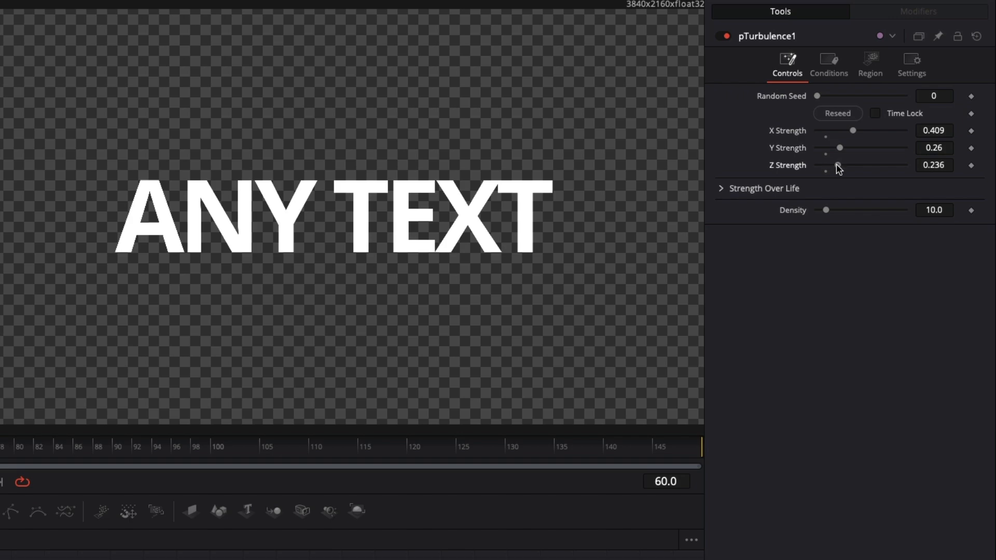
left_click_drag(852, 133, 846, 135)
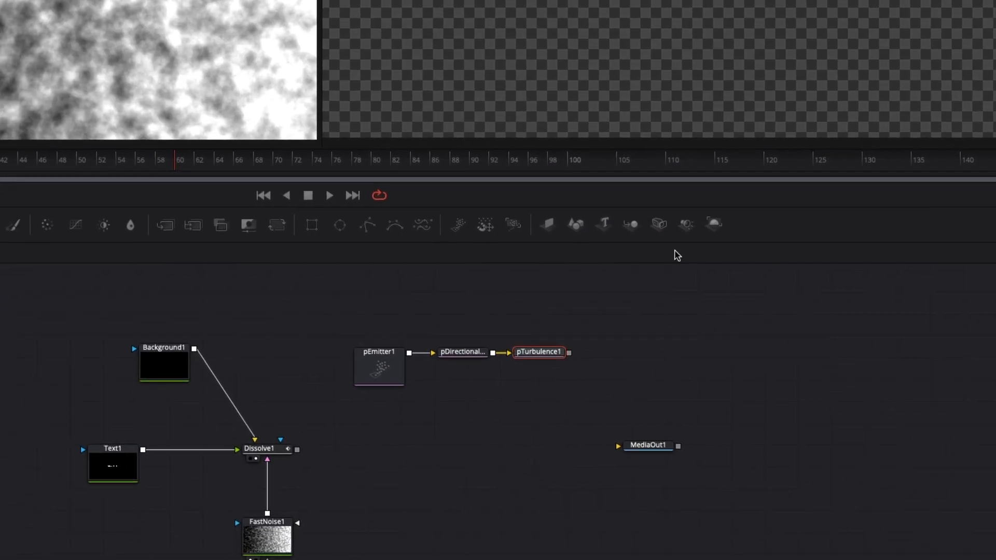
- Set pEmitter1's emission region to Bitmap
left_click(381, 366)
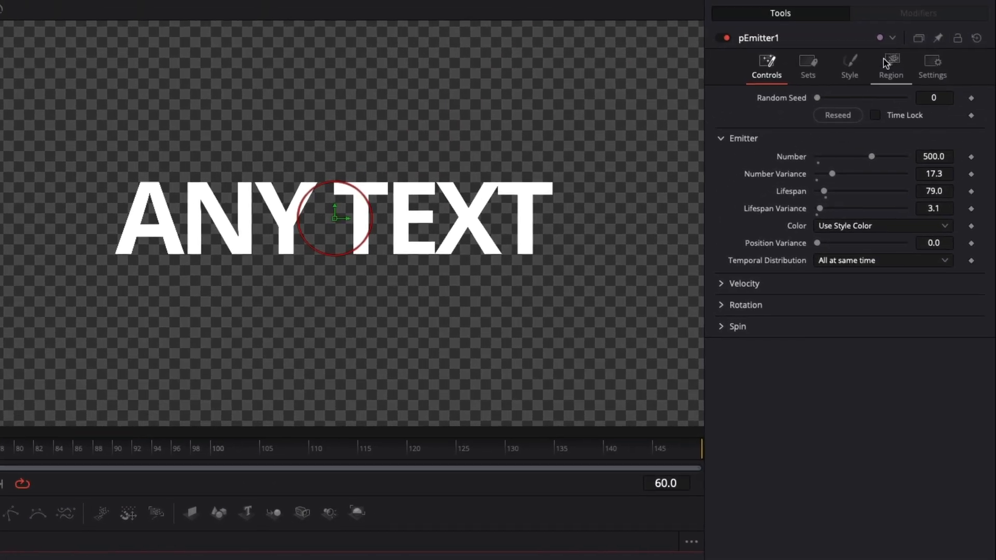
left_click(887, 65)
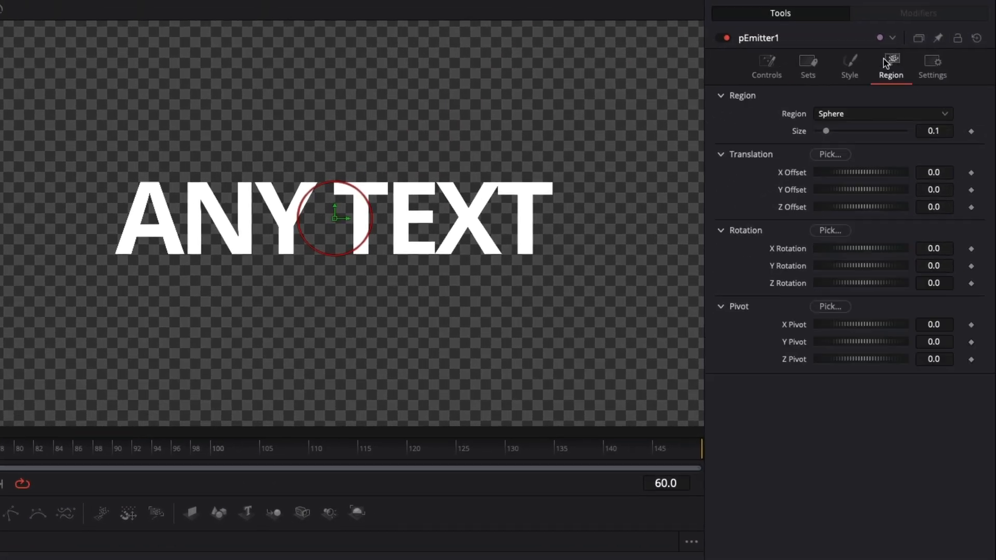
left_click(876, 119)
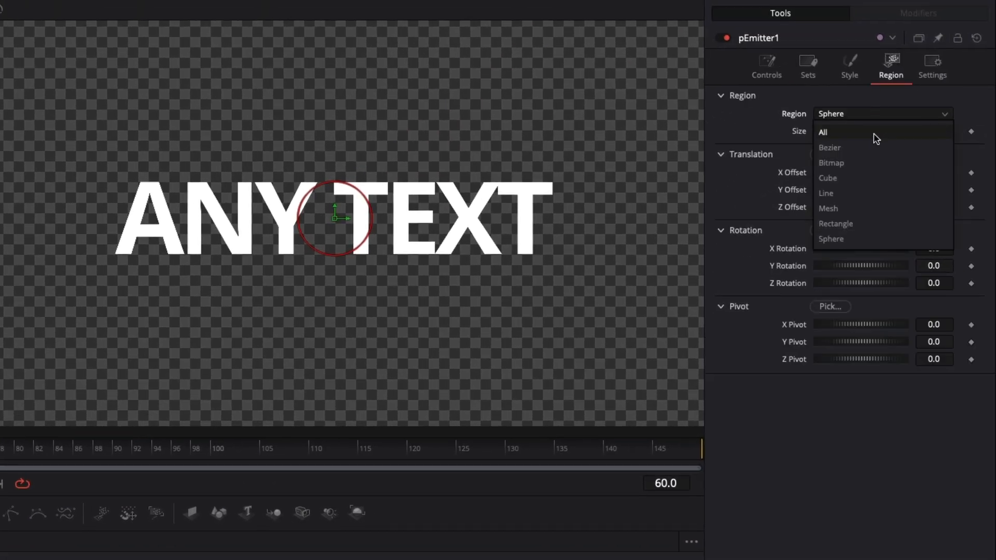
left_click(874, 163)
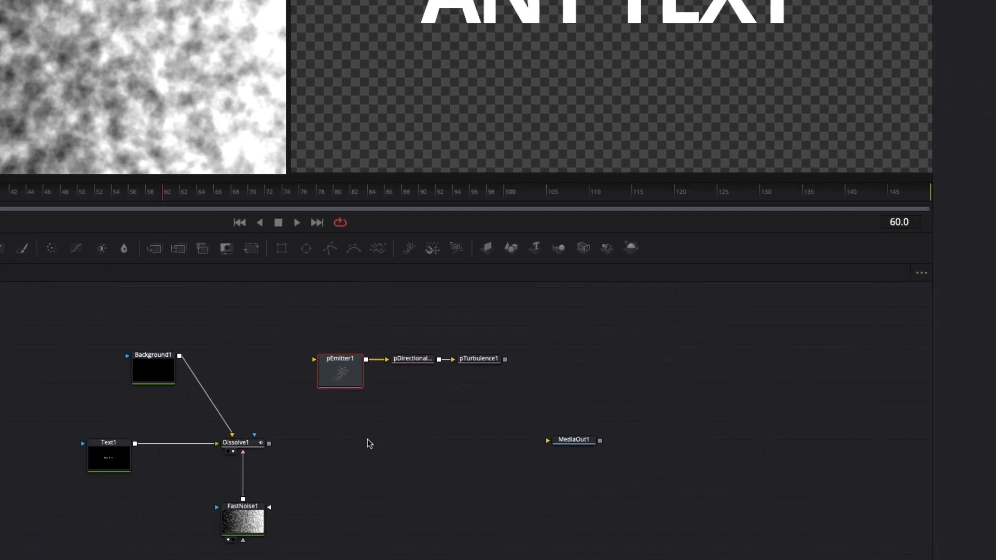
- Feed Dissolve1's output into pEmitter1 and add a pRender node after pTurbulence1, moving MediaOut1 aside to make room
left_click_drag(303, 414, 346, 331)
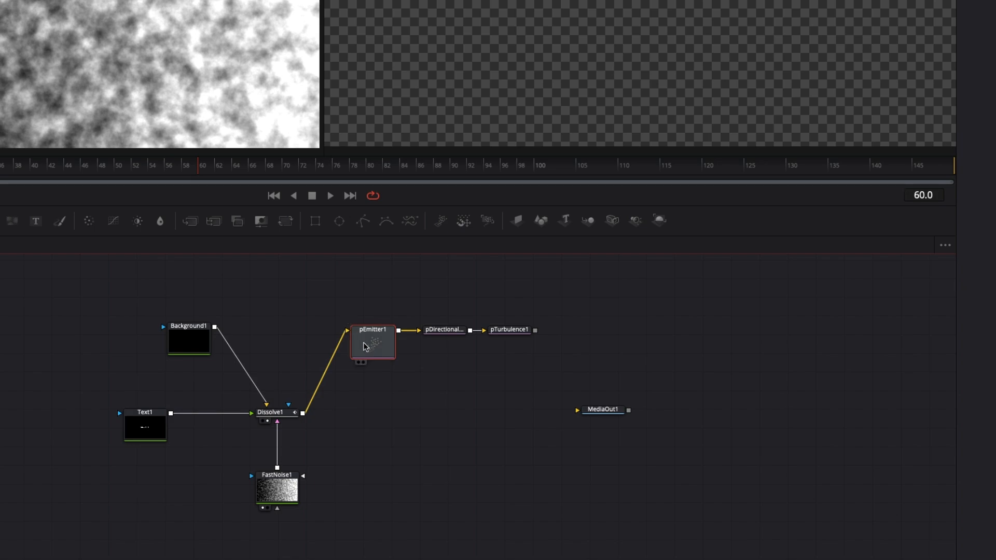
left_click(523, 334)
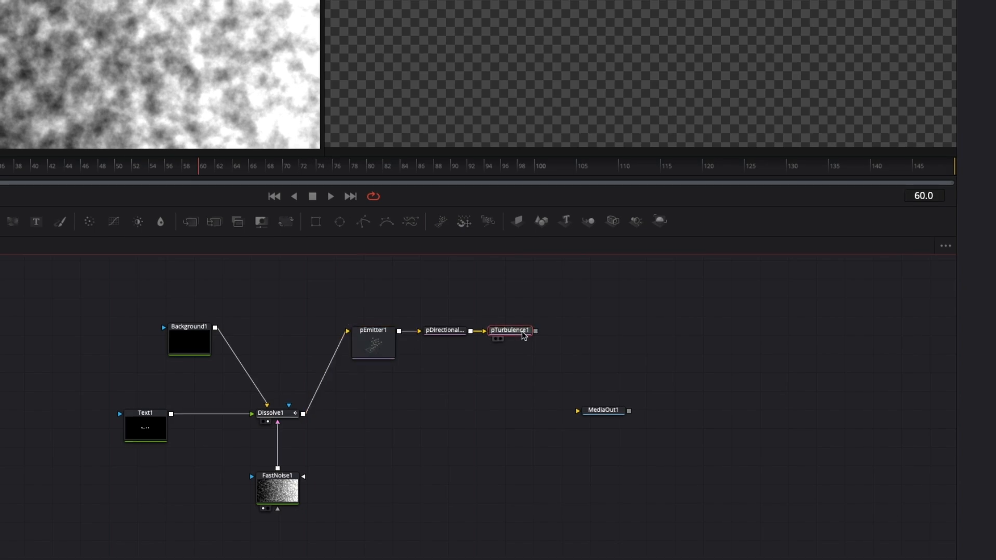
key("shift+space")
type("ptu")
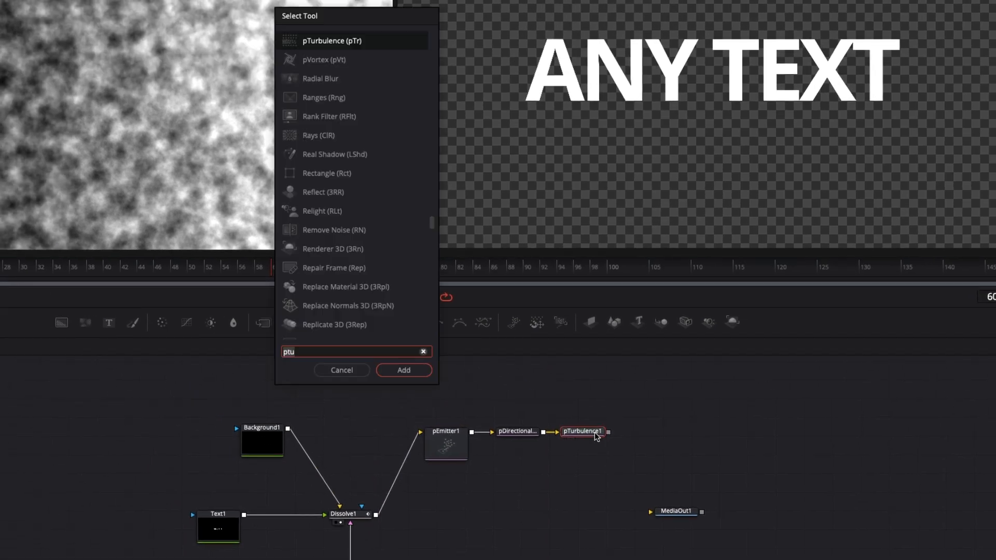
key("BackSpace")
key("BackSpace")
type("ren")
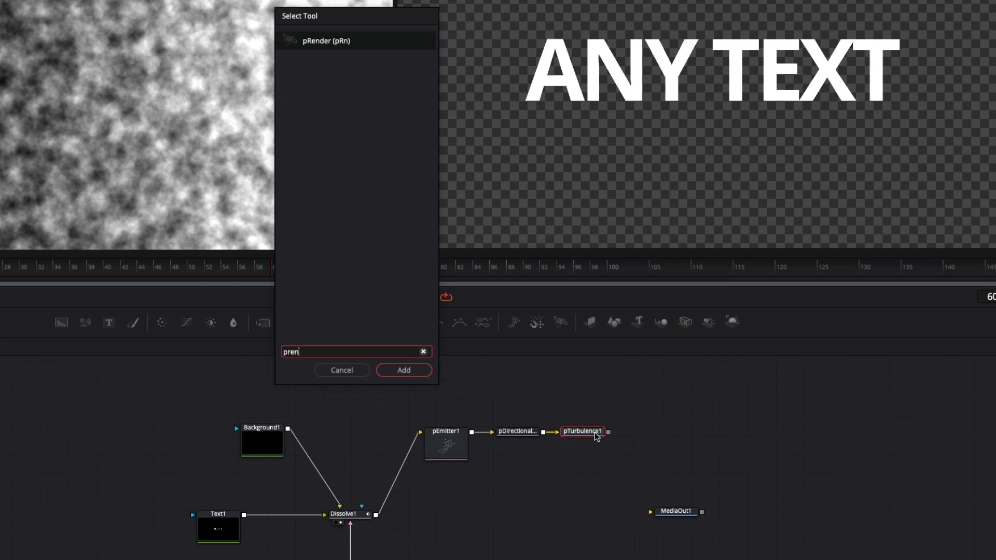
key("Return")
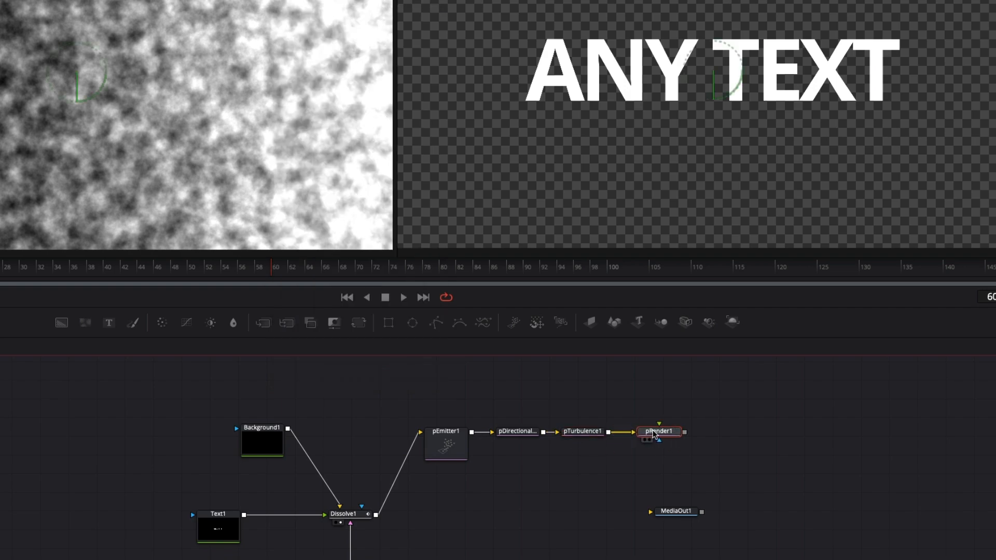
left_click_drag(674, 511, 809, 505)
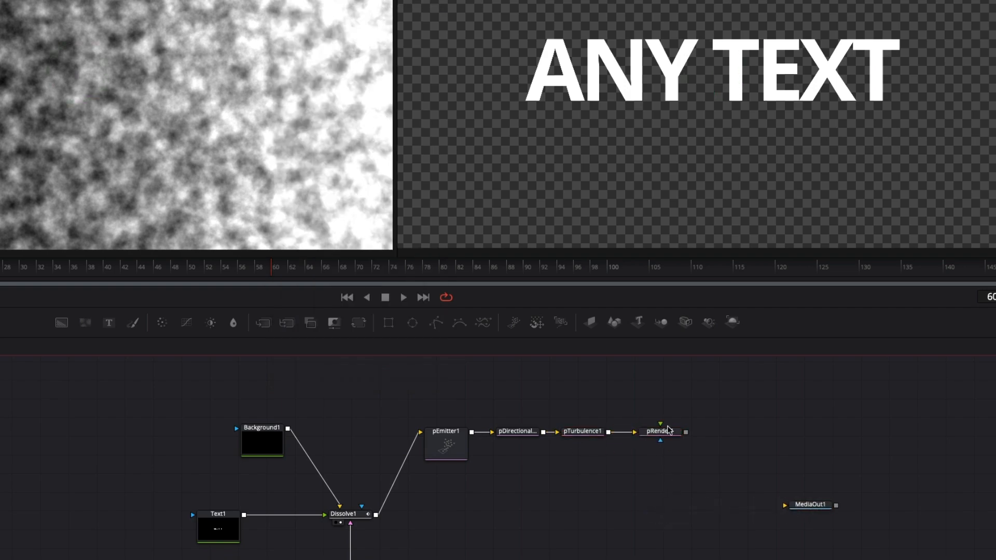
- Show pRender1 in the second viewer and set its Output Mode to 2D
left_click_drag(666, 435, 850, 96)
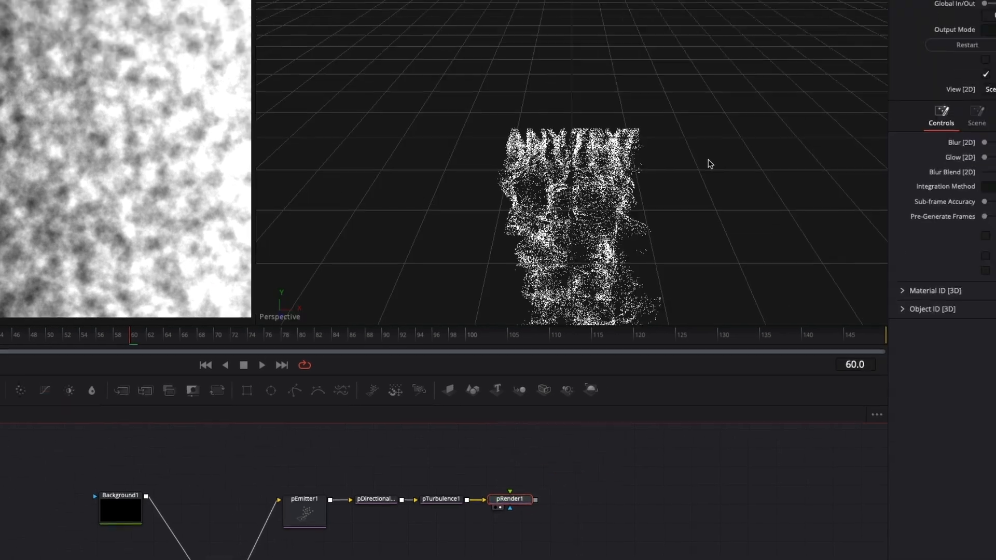
left_click_drag(487, 311, 446, 292)
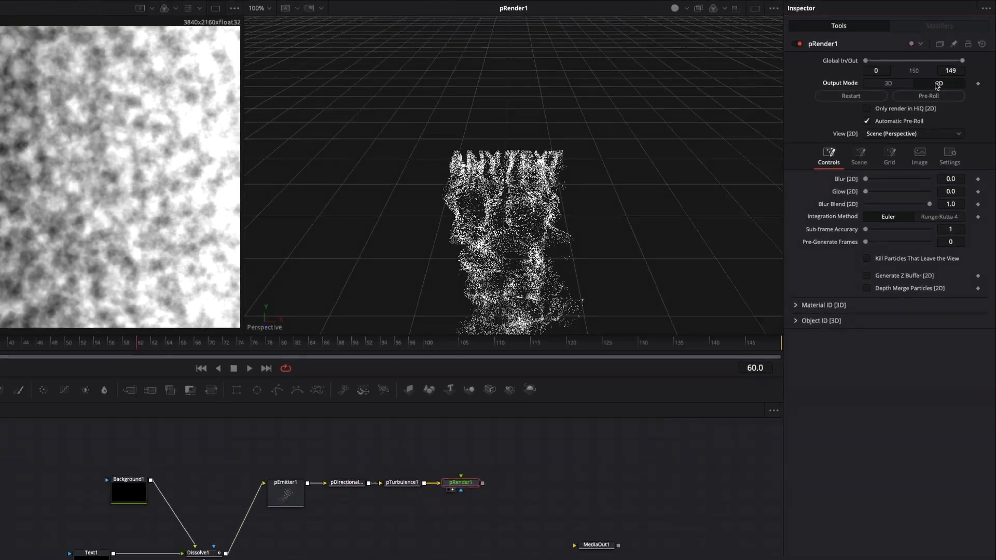
left_click(926, 99)
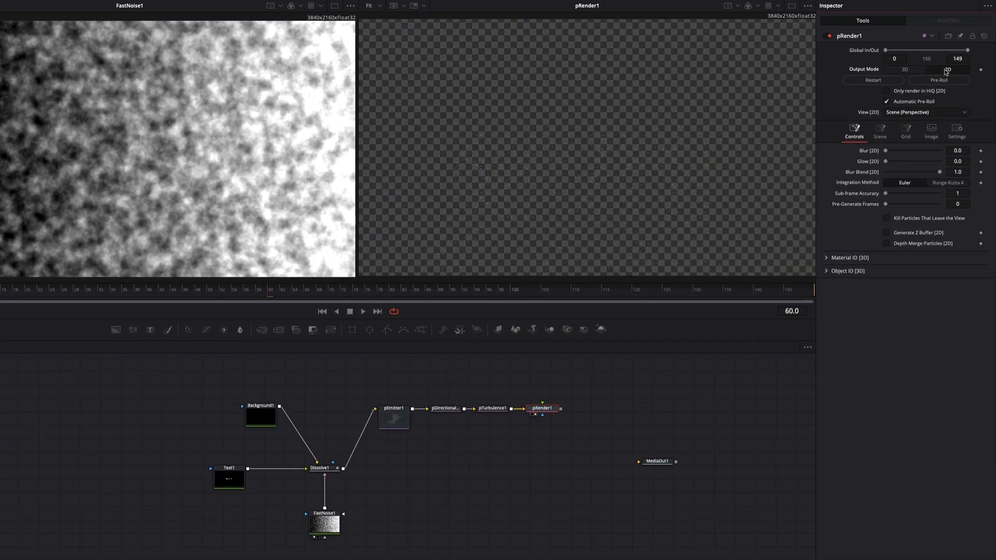
- Set pRender1's Global In to frame 60
left_click(542, 411)
left_click_drag(273, 289, 252, 294)
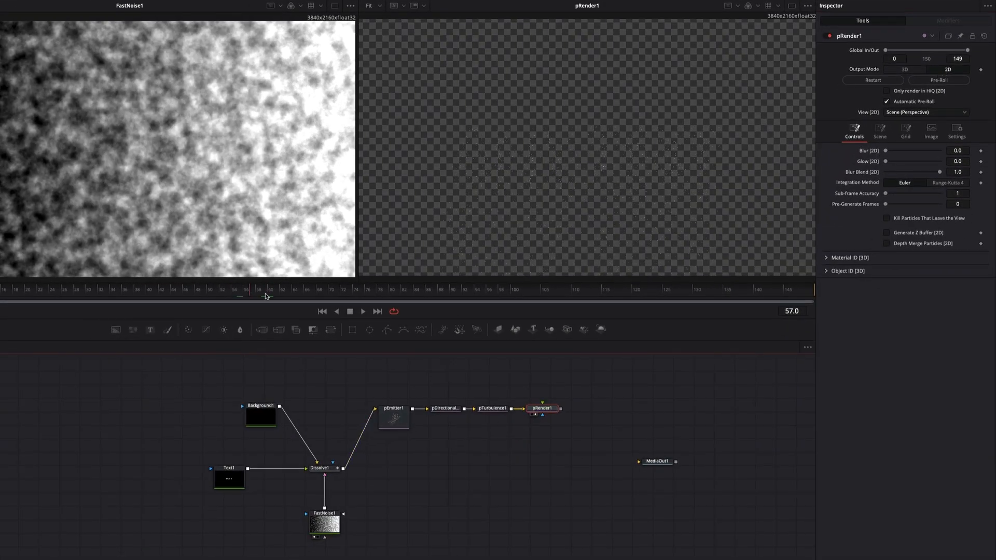
left_click(901, 59)
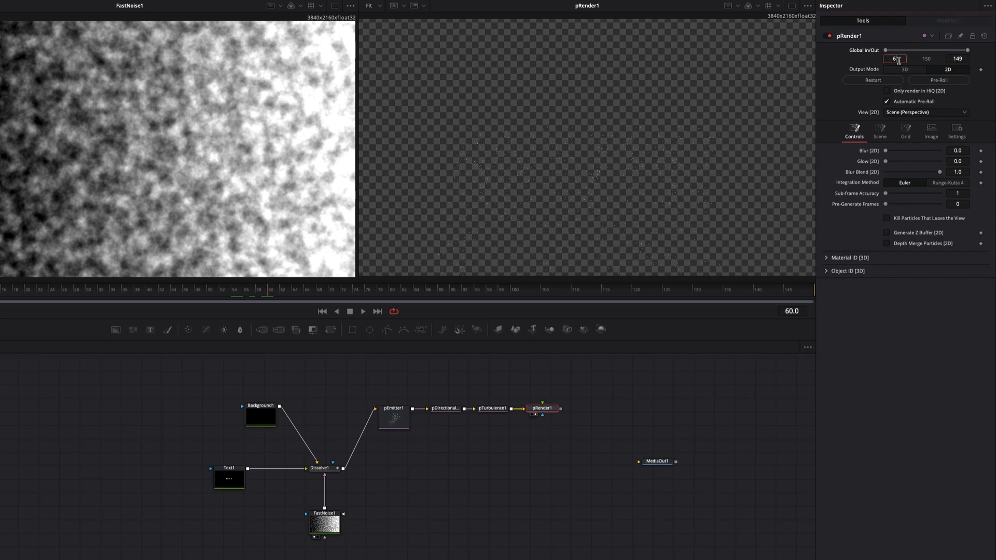
type("60")
key("Tab")
- Play back the rendered particles and set pEmitter1's Lifespan to 100
left_click(537, 468)
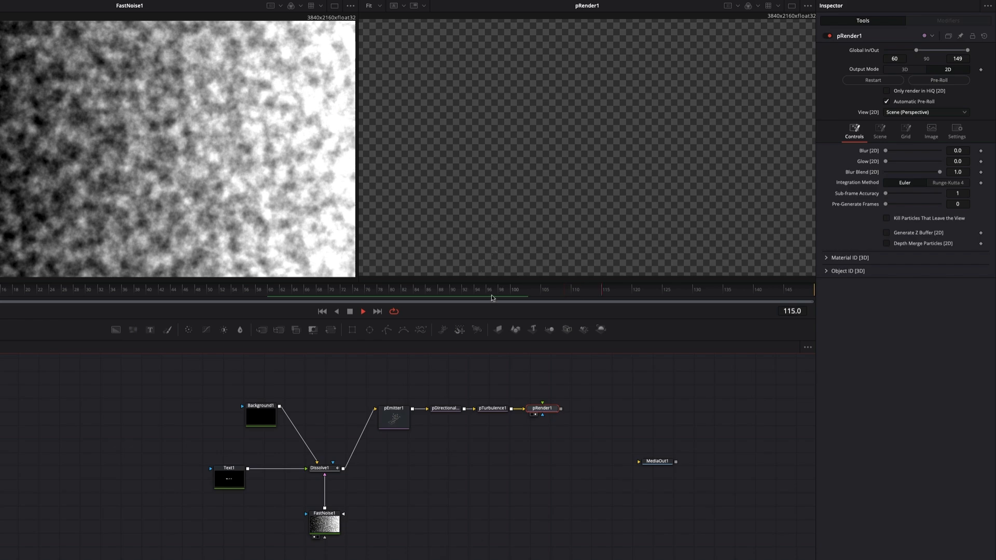
key("space")
left_click(398, 420)
left_click(854, 54)
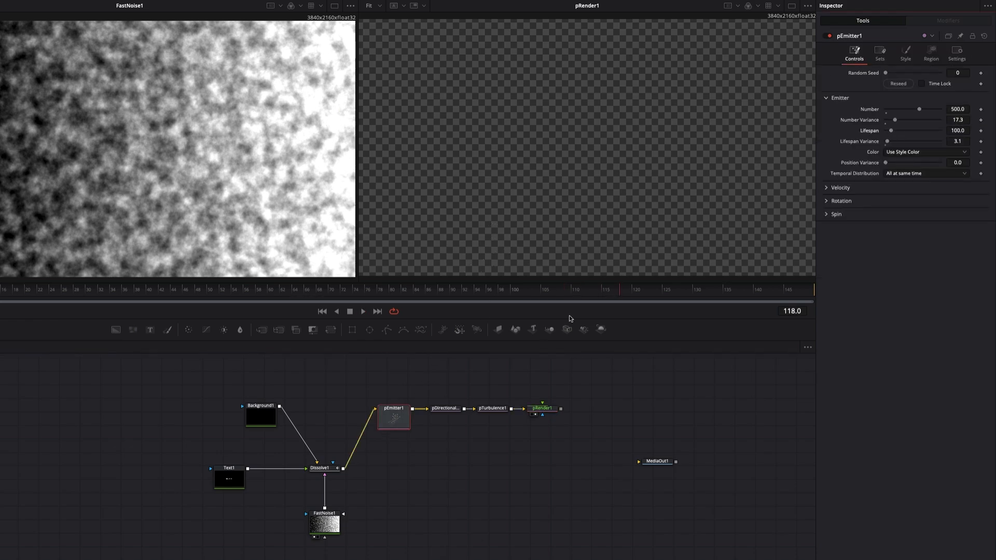
- Merge pRender1's output over Dissolve1's output and play back the Merge1 result in the second viewer
left_click_drag(561, 408, 343, 468)
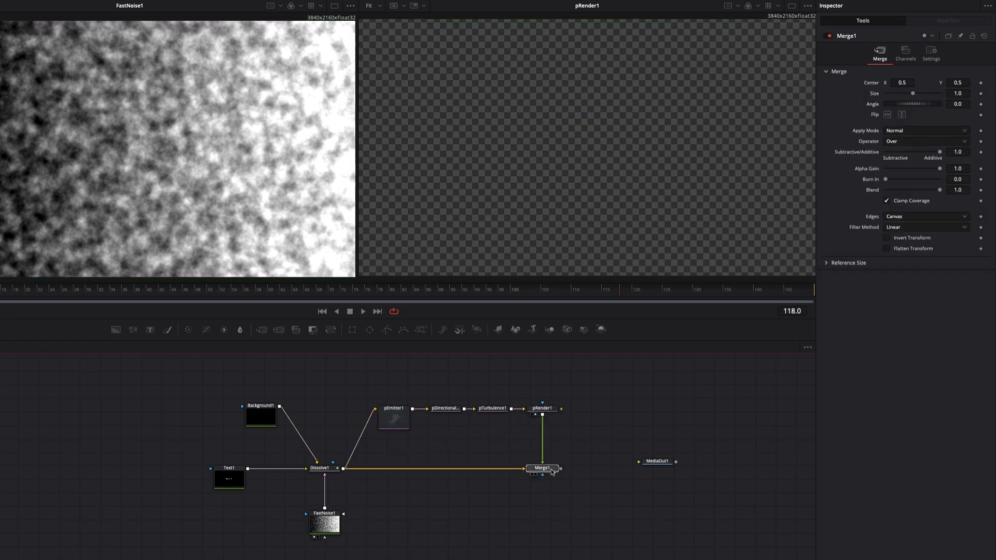
left_click_drag(542, 468, 630, 170)
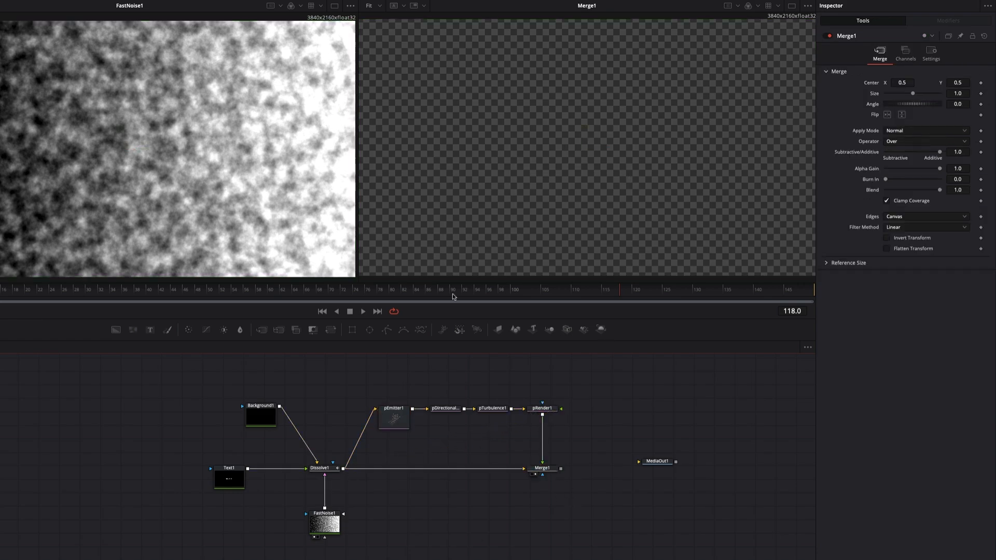
left_click(202, 289)
key("space")
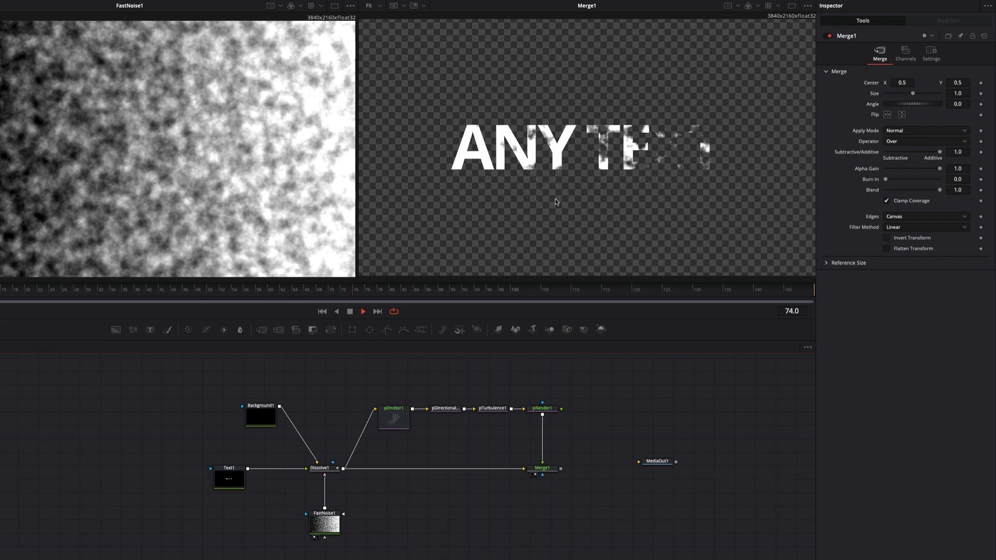
key("space")
scroll(599, 171, "up", 5)
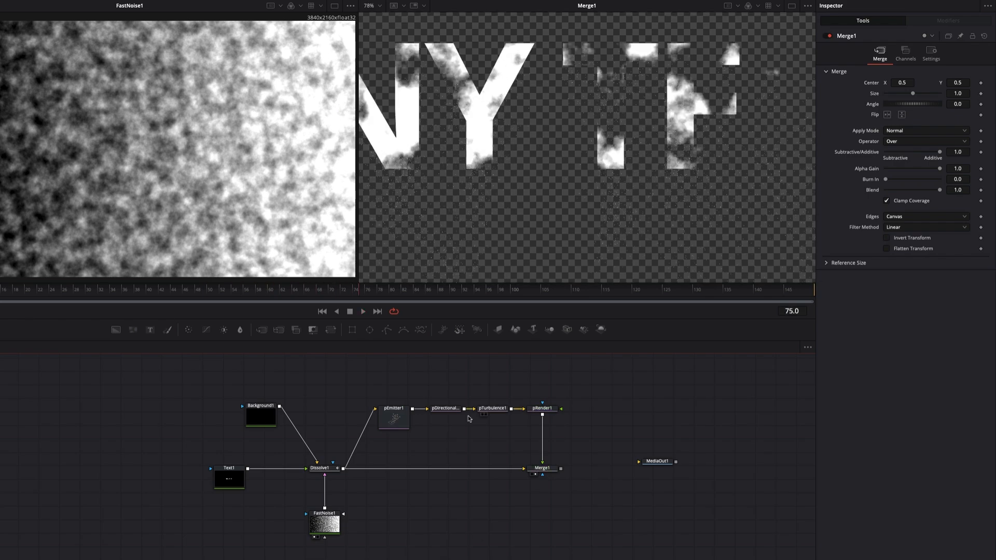
- Change pEmitter1's particle style to Blob with Size 0.2638 and Size Variance 0.1575
left_click(394, 417)
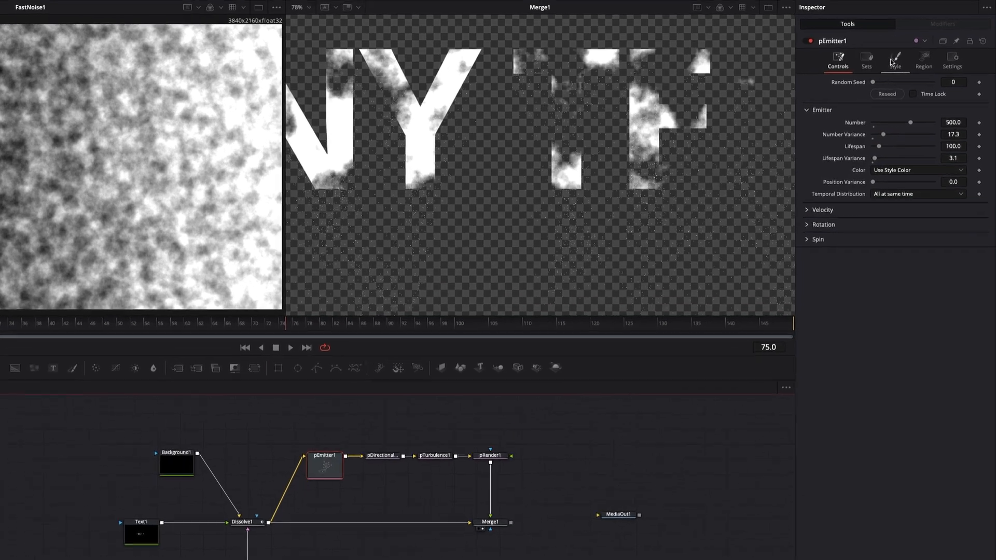
left_click(892, 62)
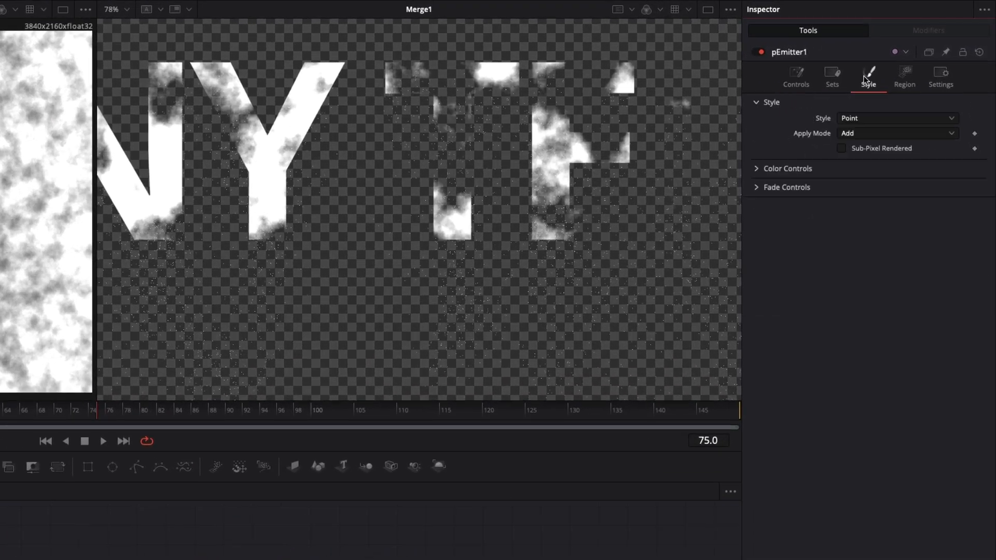
left_click(868, 119)
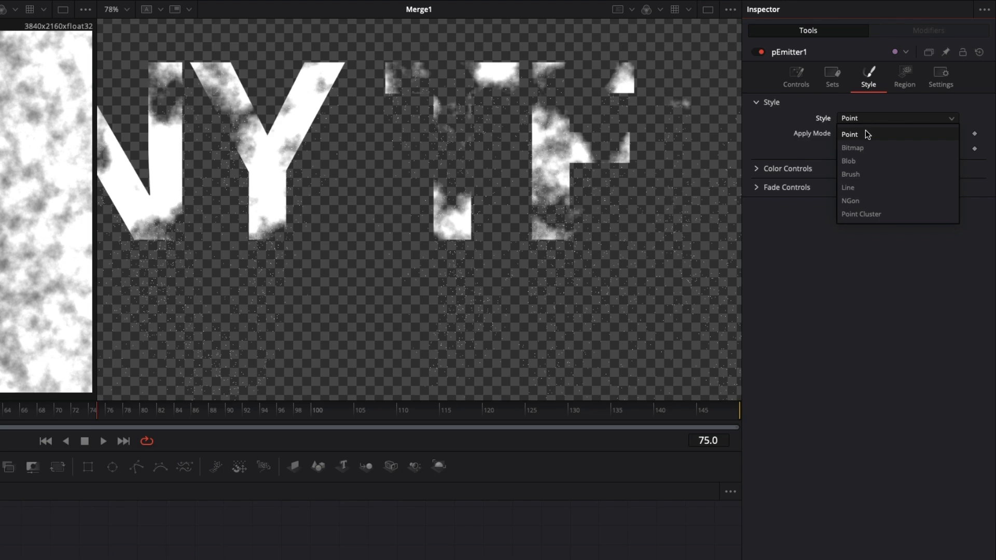
left_click(865, 162)
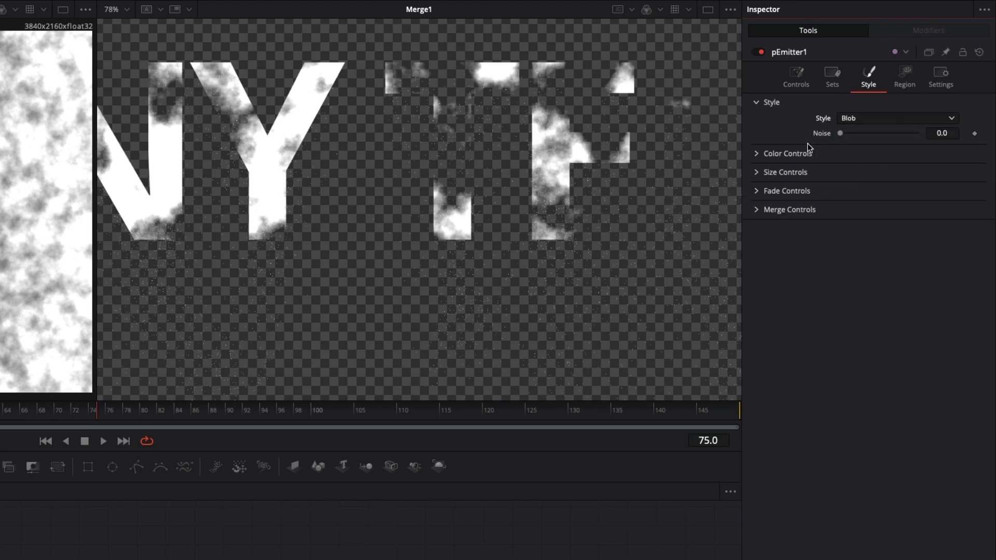
left_click(756, 173)
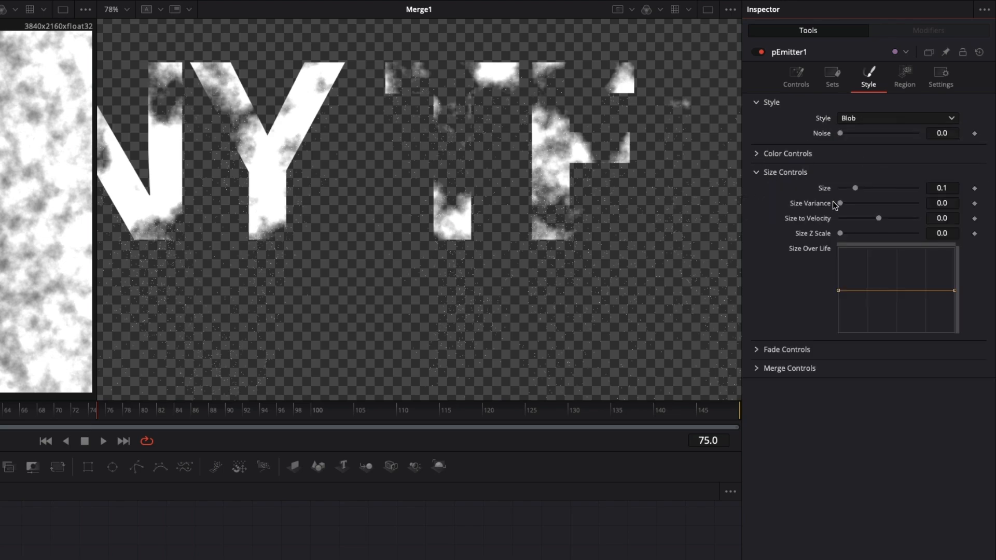
left_click_drag(854, 189, 883, 188)
scroll(403, 225, "down", 3)
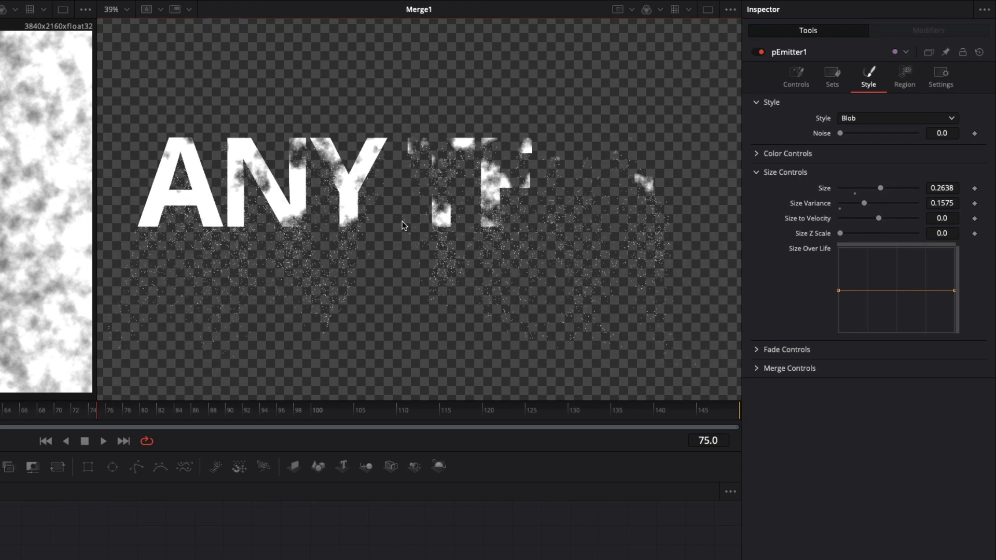
- Preview the blob particles in motion and increase their Size to 0.2953
key("space")
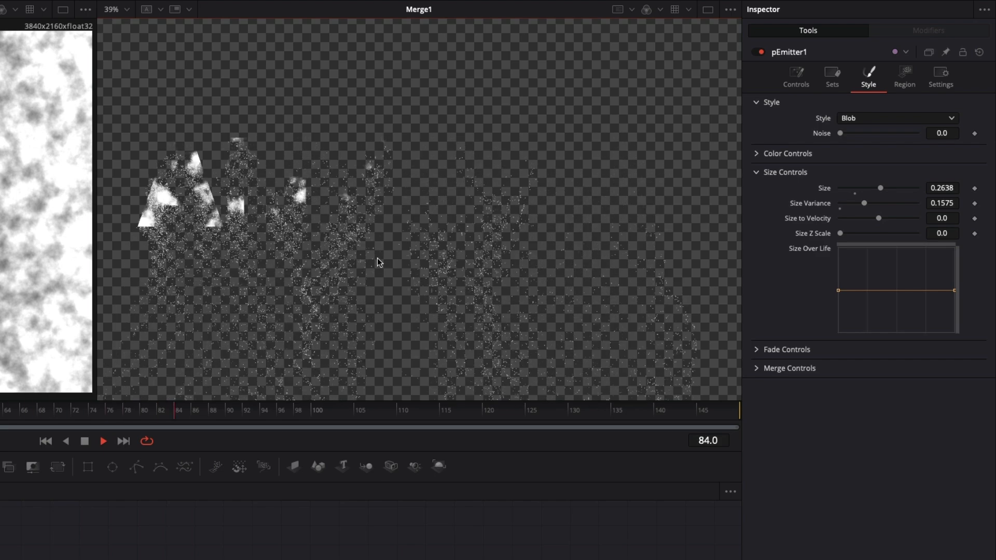
key("space")
left_click_drag(883, 189, 887, 190)
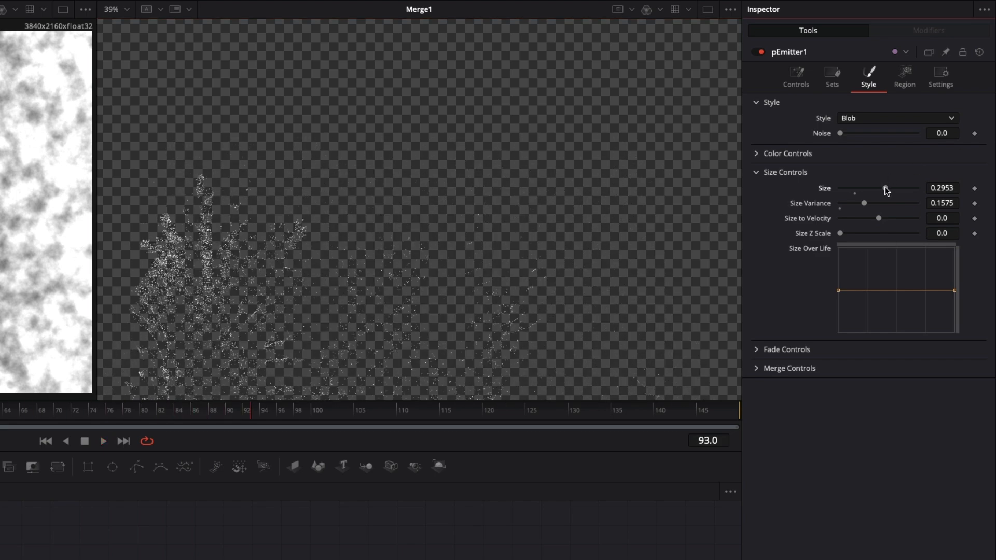
- Set pEmitter1's Number to 1000 and return the playhead to frame 52
left_click(795, 80)
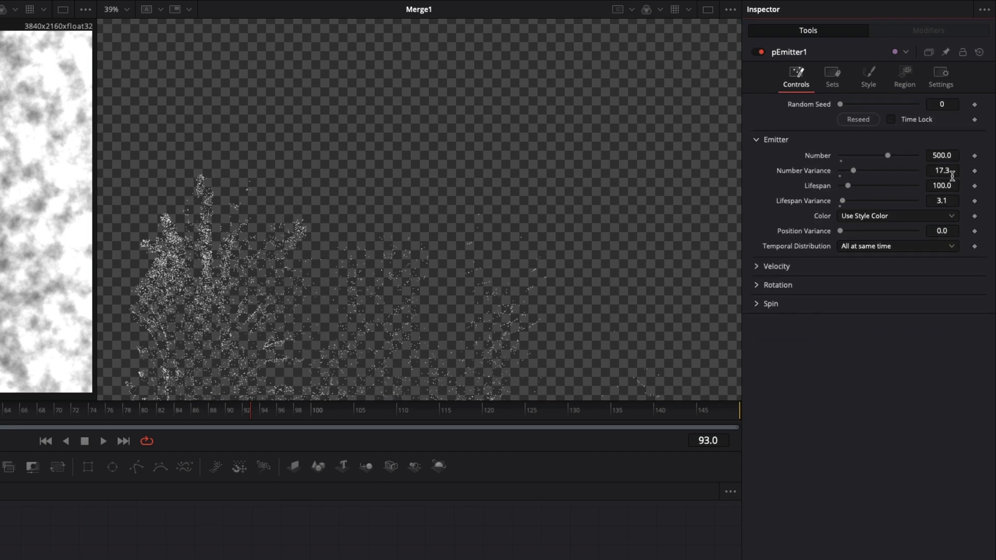
double_click(953, 154)
type("1000")
key("Return")
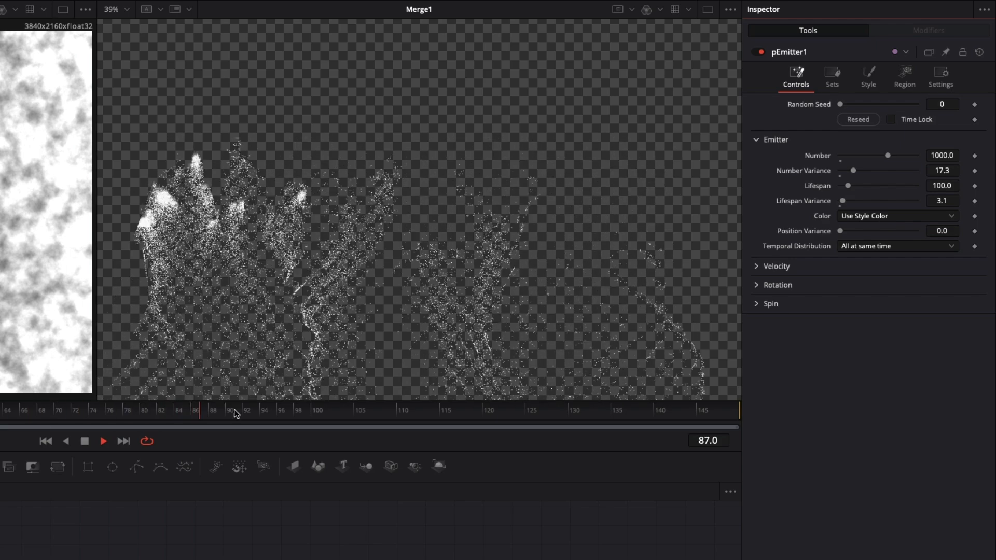
left_click(112, 415)
left_click_drag(110, 416, 0, 418)
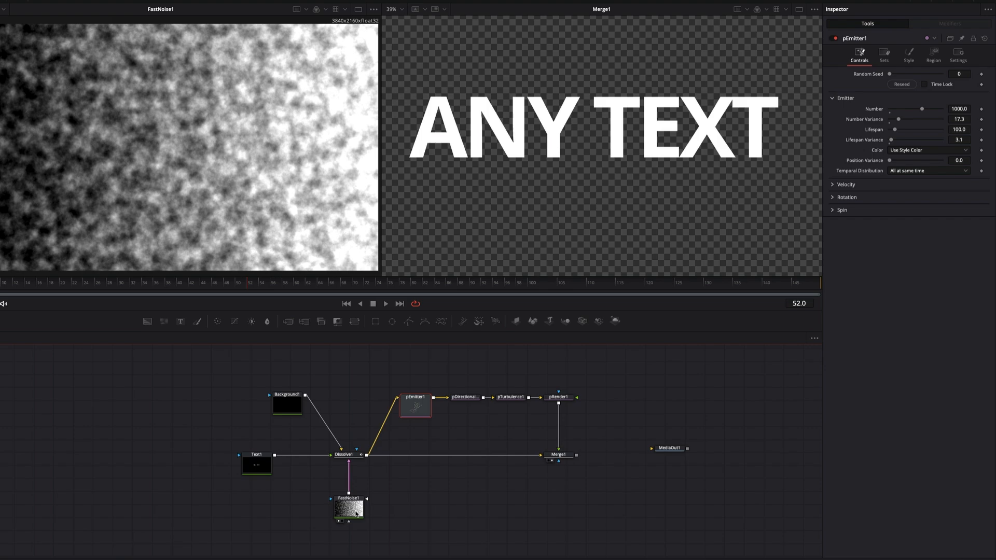
- Set FastNoise1's noise Scale to 50 and inspect the dissolving letters up close at frame 73
left_click(356, 512)
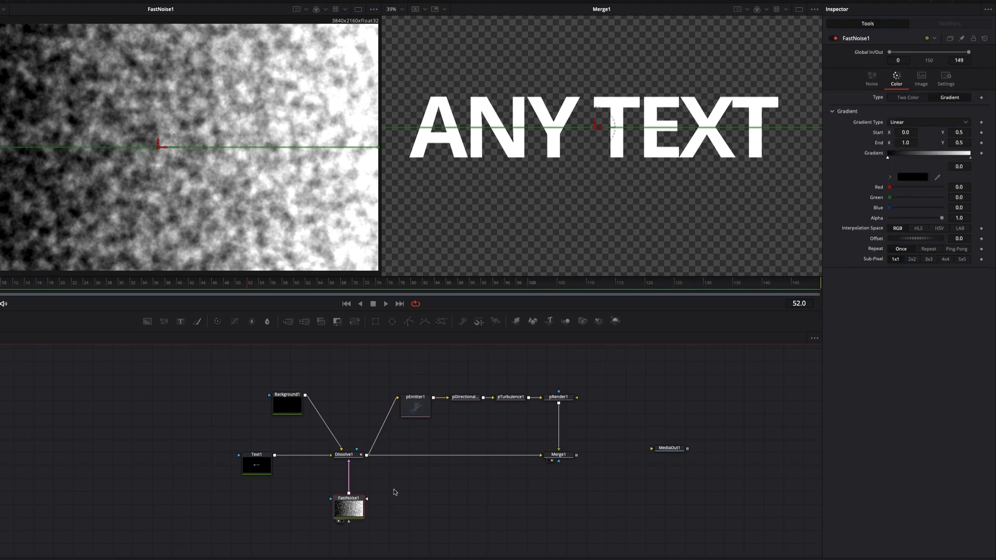
scroll(195, 163, "up", 5)
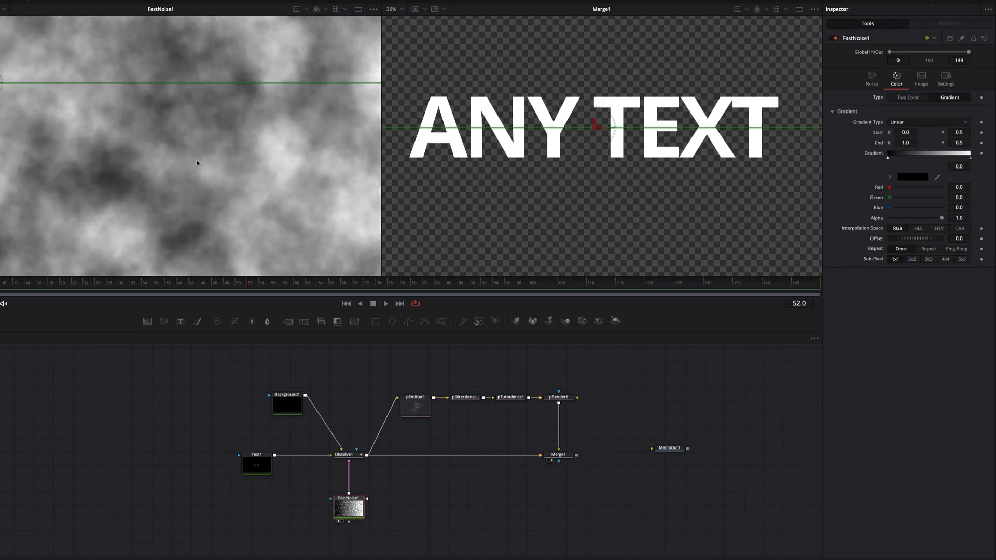
left_click(873, 80)
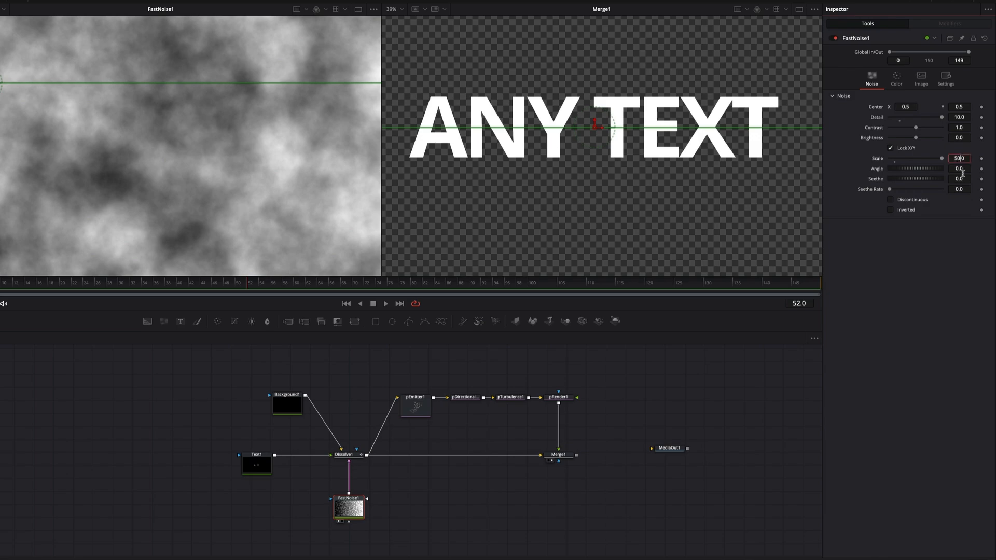
key("Return")
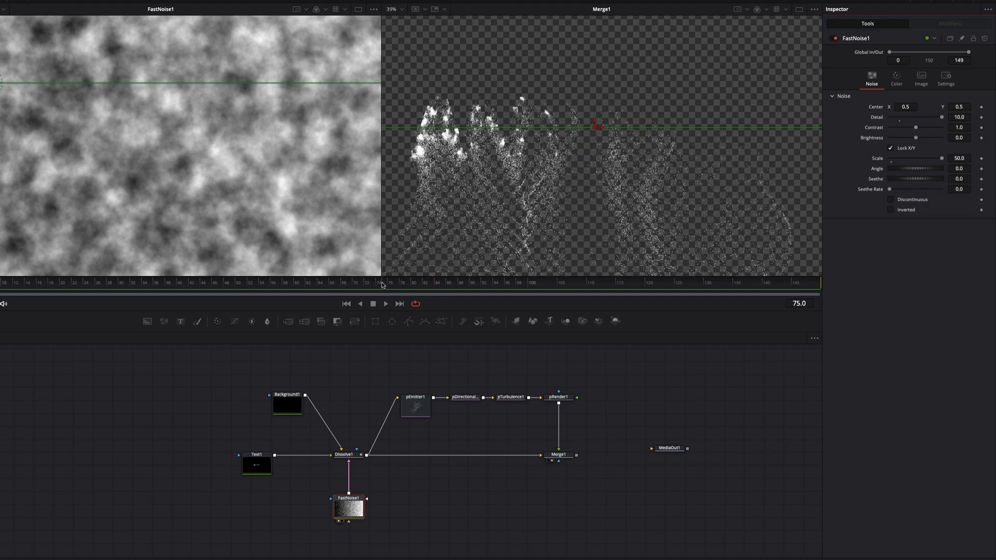
left_click_drag(382, 284, 367, 285)
scroll(549, 117, "up", 5)
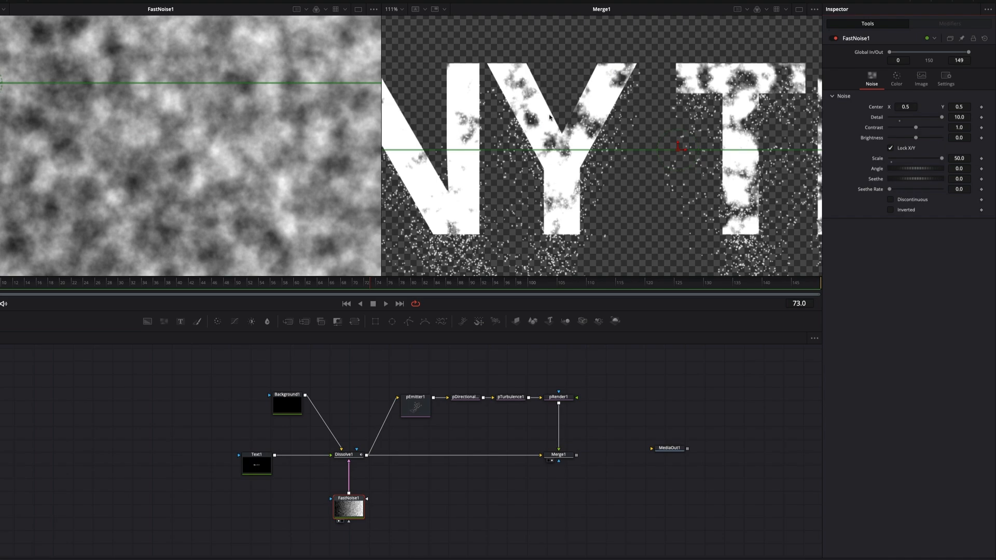
- Set Dissolve1's gradient wipe Softness to 0.079 and play back the disintegration
left_click(352, 457)
mouse_move(900, 100)
left_mouse_down()
mouse_move(915, 98)
mouse_move(887, 99)
mouse_move(911, 97)
mouse_move(896, 99)
left_mouse_up()
left_click(296, 285)
key("space")
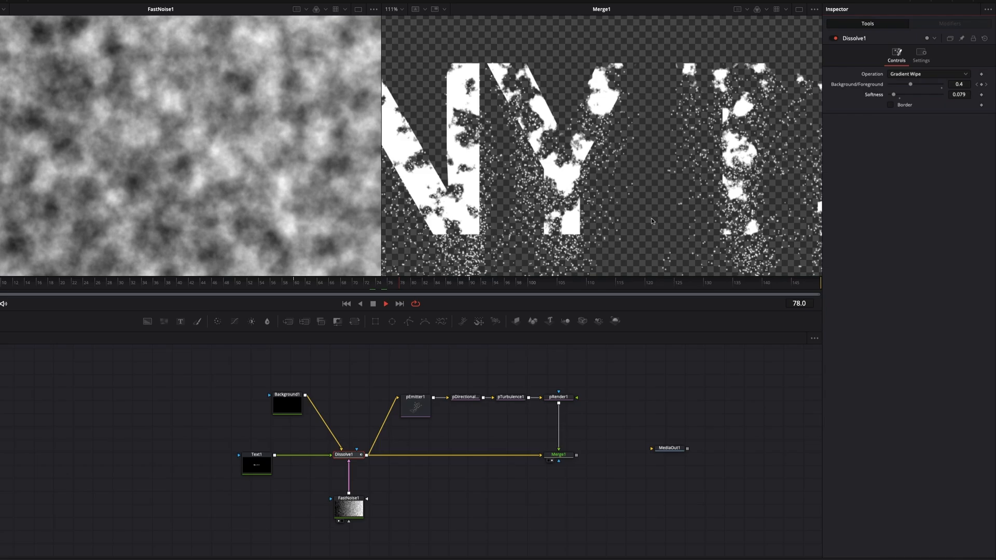
key("space")
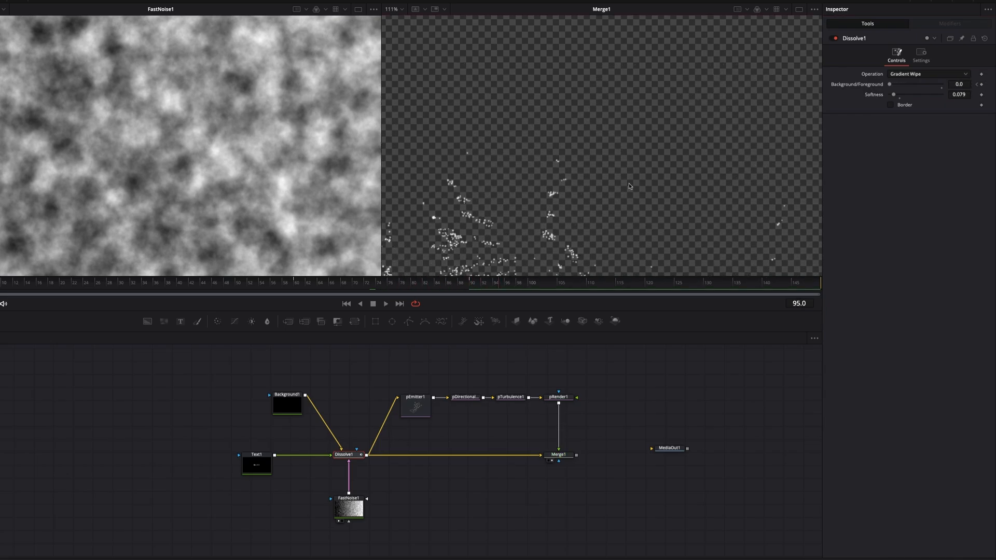